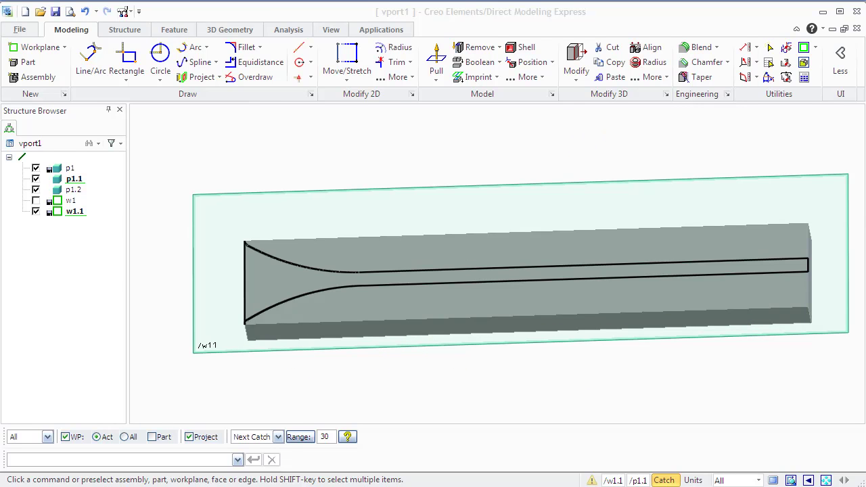
pyautogui.click(436, 81)
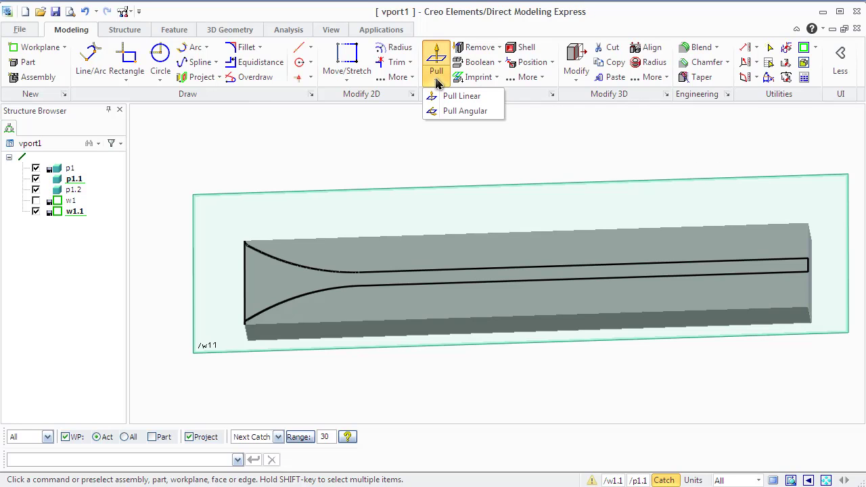
pyautogui.click(437, 81)
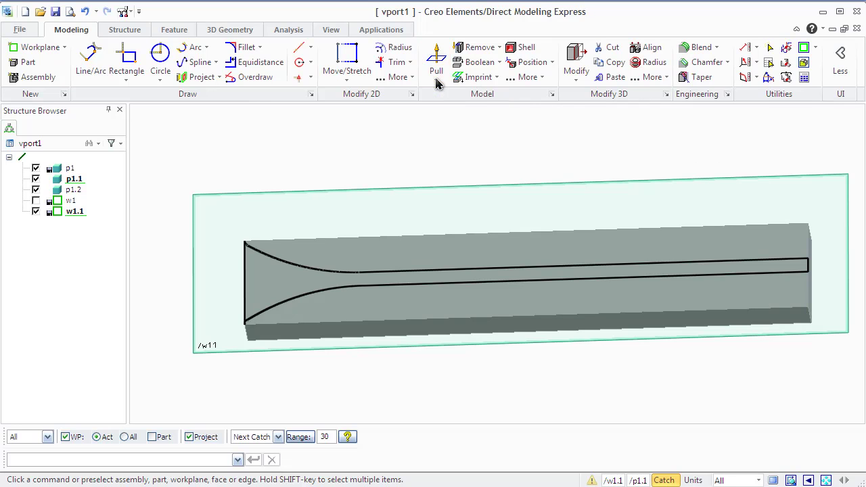
pyautogui.click(501, 47)
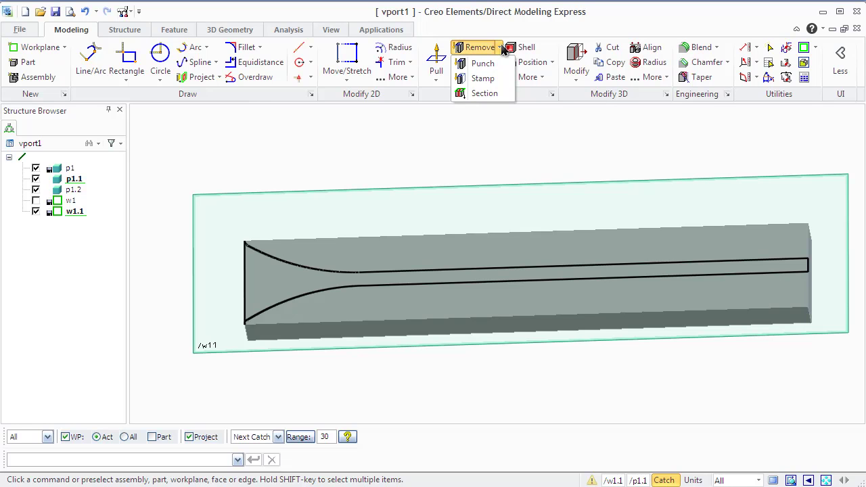
pyautogui.click(501, 48)
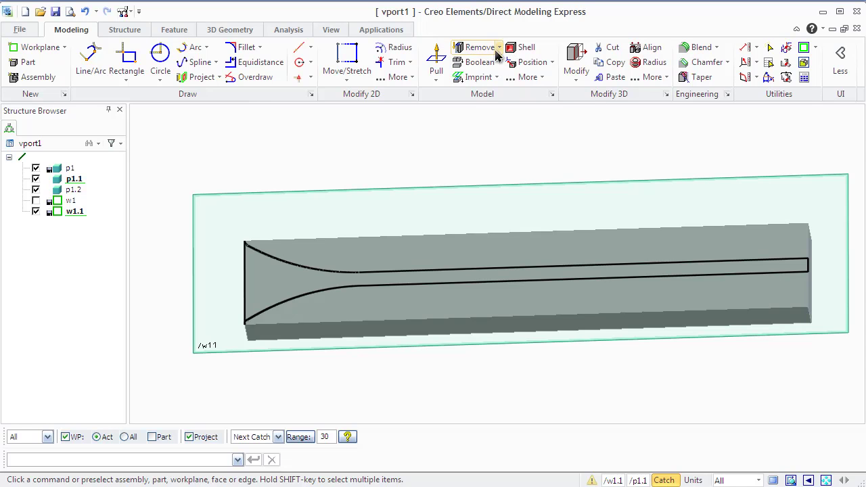
pyautogui.click(498, 64)
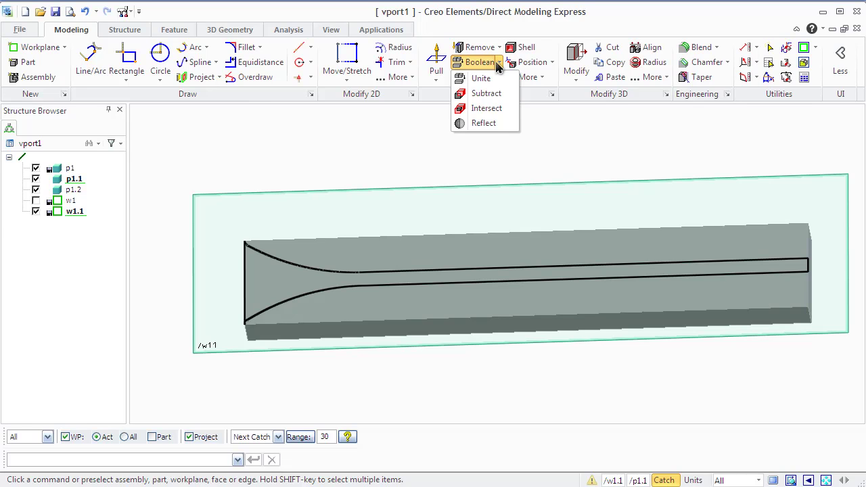
pyautogui.click(497, 63)
pyautogui.click(497, 79)
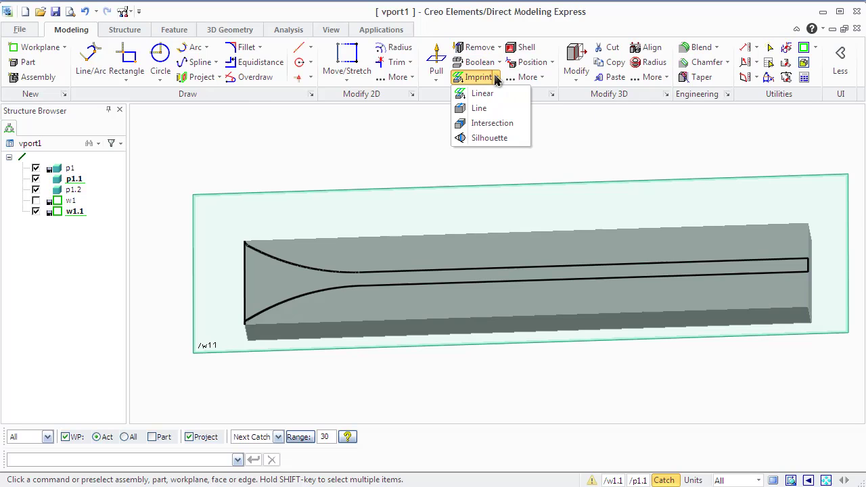
pyautogui.click(497, 78)
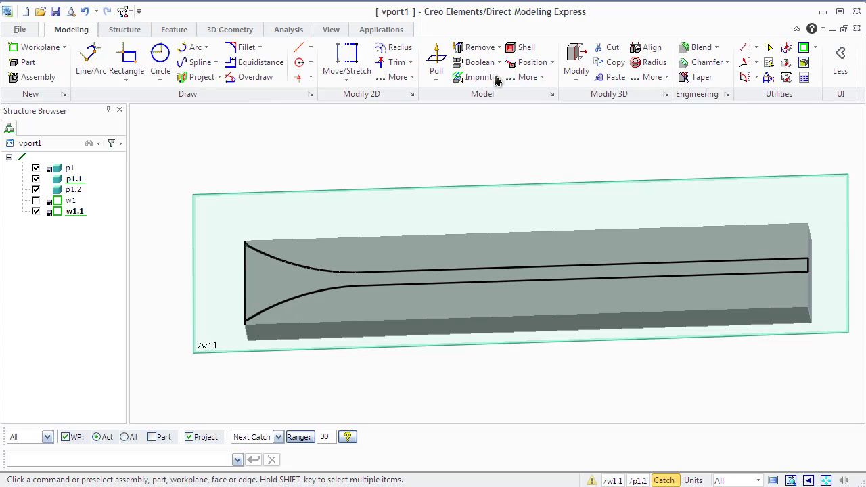
pyautogui.click(551, 64)
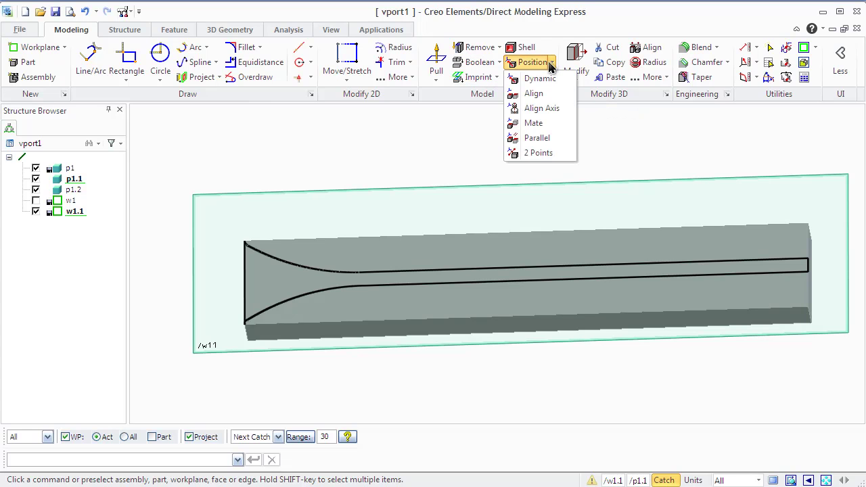
pyautogui.click(551, 65)
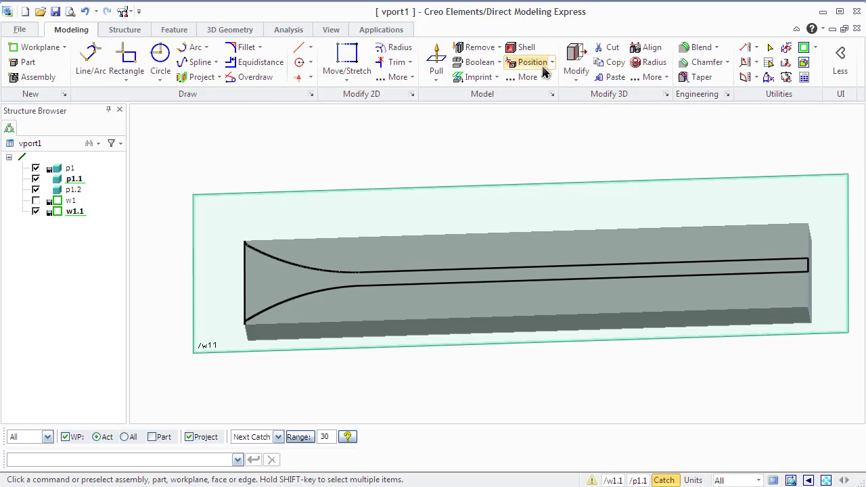
pyautogui.click(542, 78)
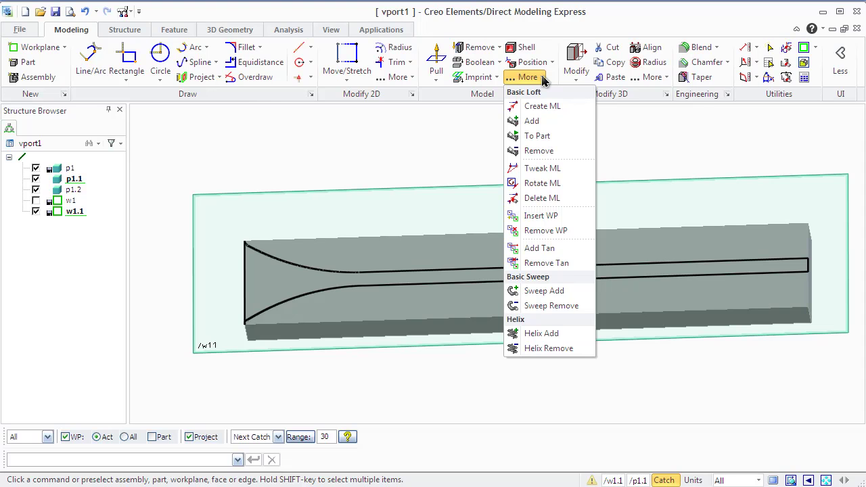
pyautogui.click(543, 80)
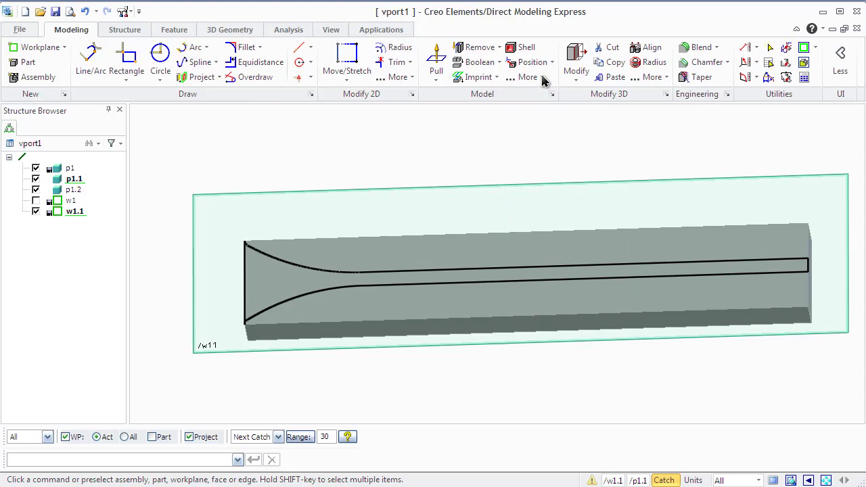
pyautogui.click(664, 79)
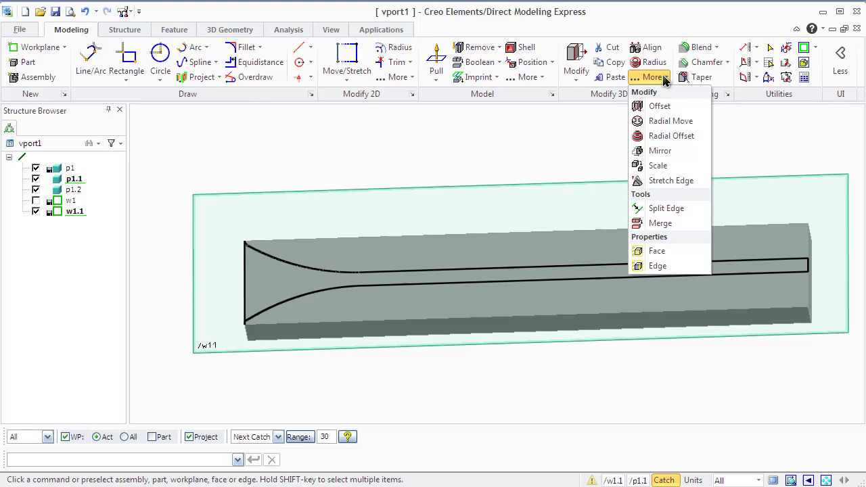
pyautogui.click(662, 78)
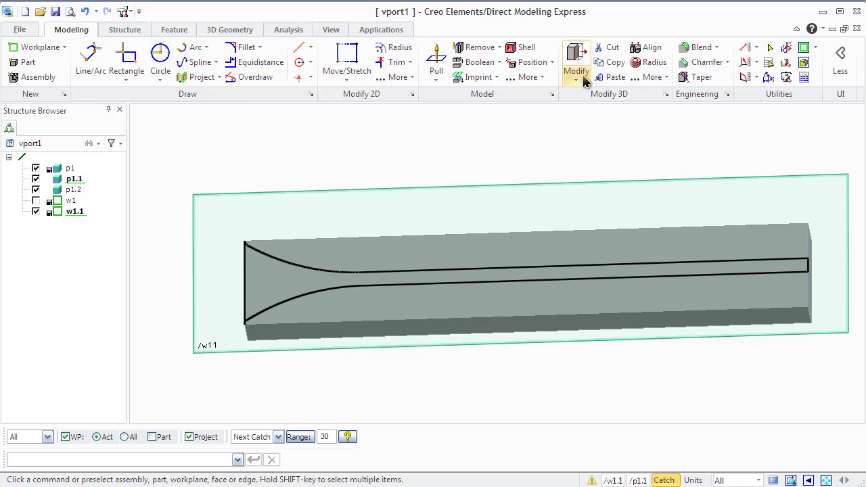
pyautogui.click(579, 78)
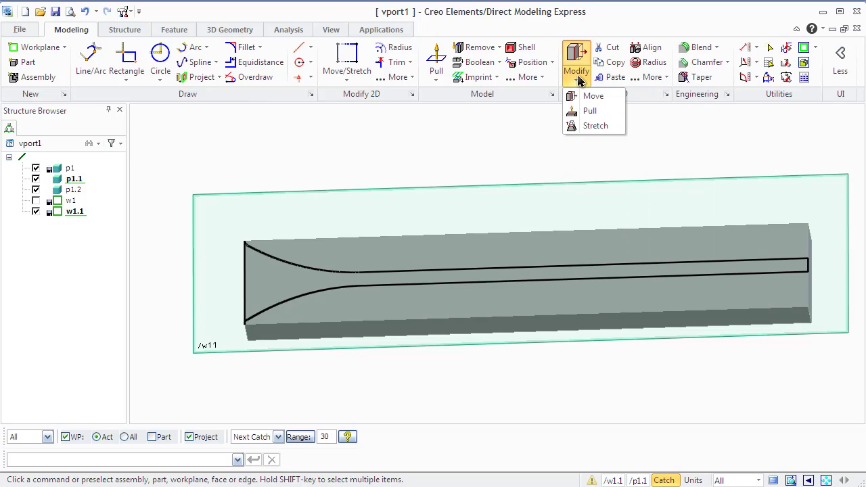
pyautogui.click(579, 79)
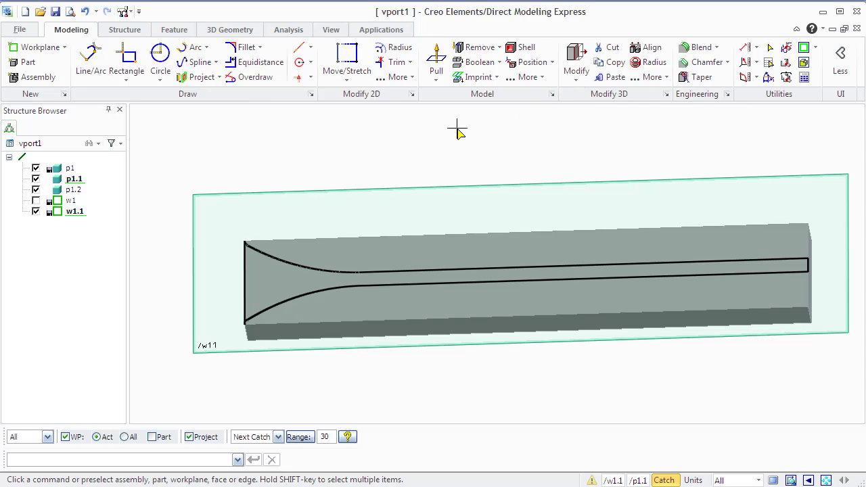
# Set up a linear Pull of the profile on workplane w1.1 with the Remove Material operation
pyautogui.click(438, 82)
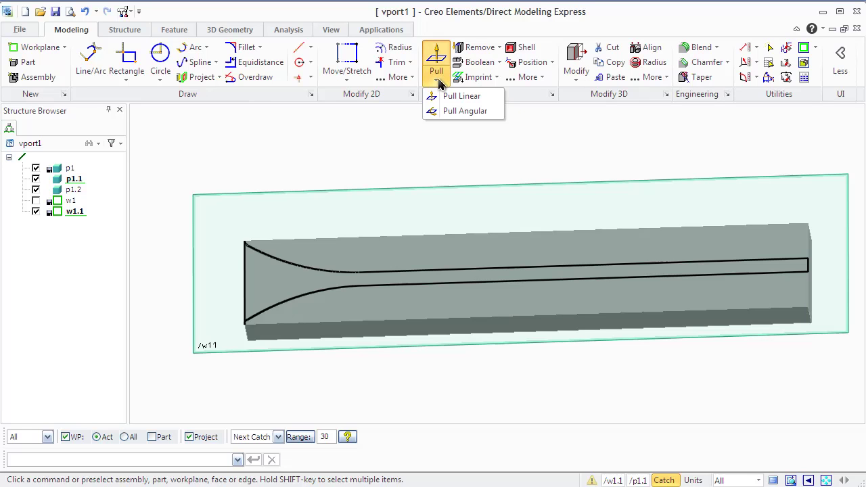
pyautogui.click(447, 96)
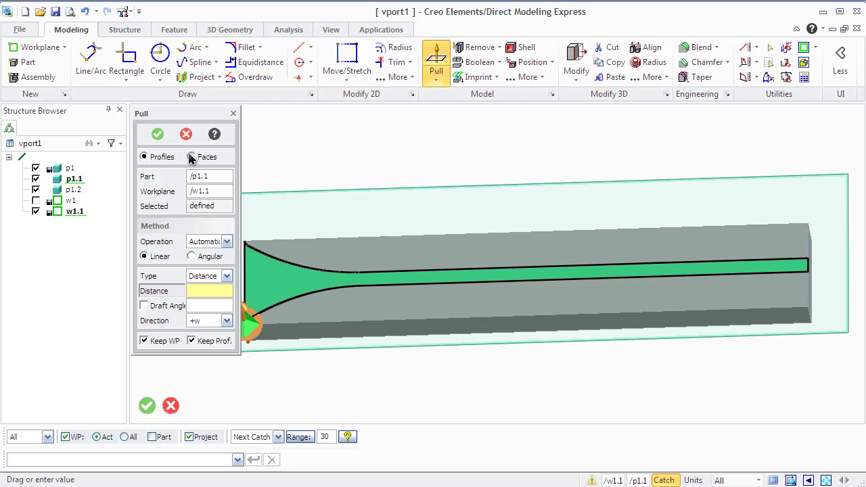
pyautogui.click(162, 177)
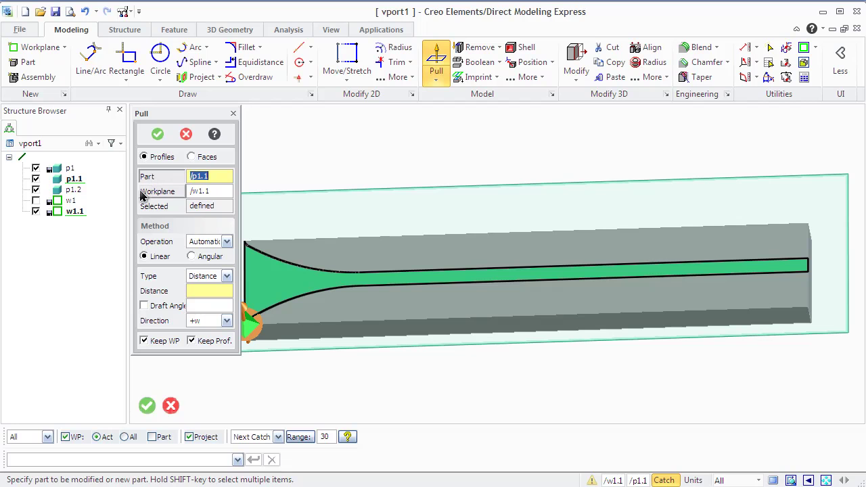
pyautogui.click(142, 196)
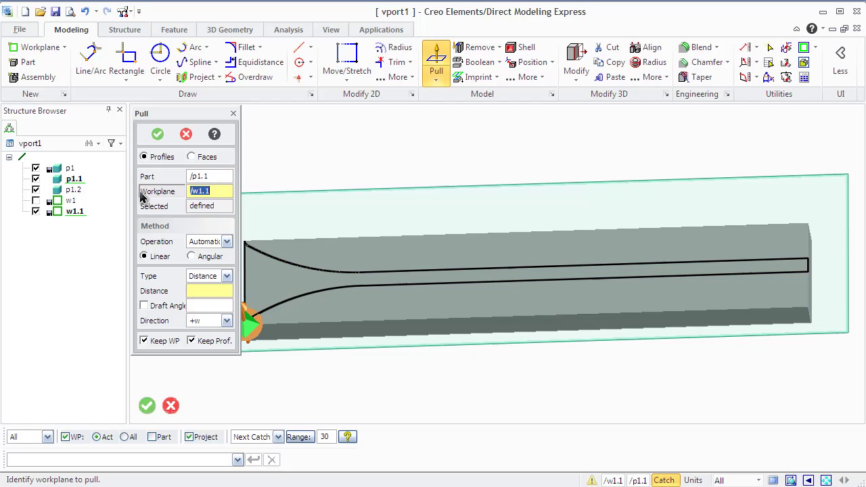
pyautogui.click(211, 243)
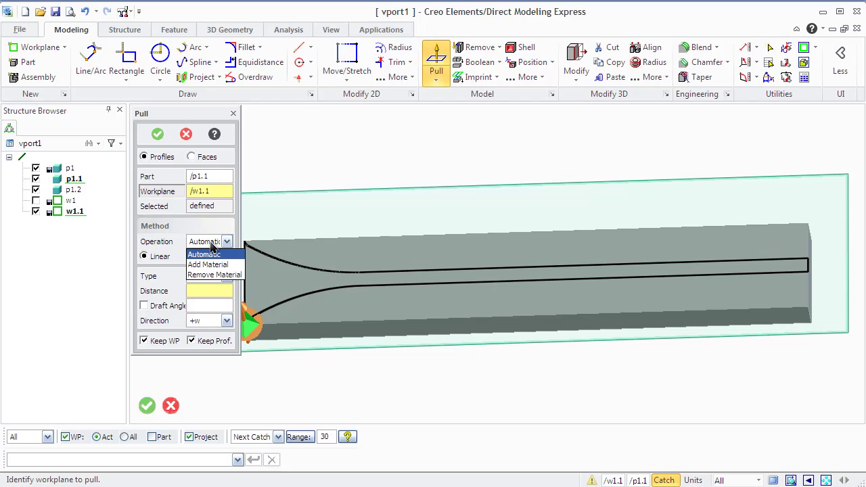
pyautogui.click(207, 275)
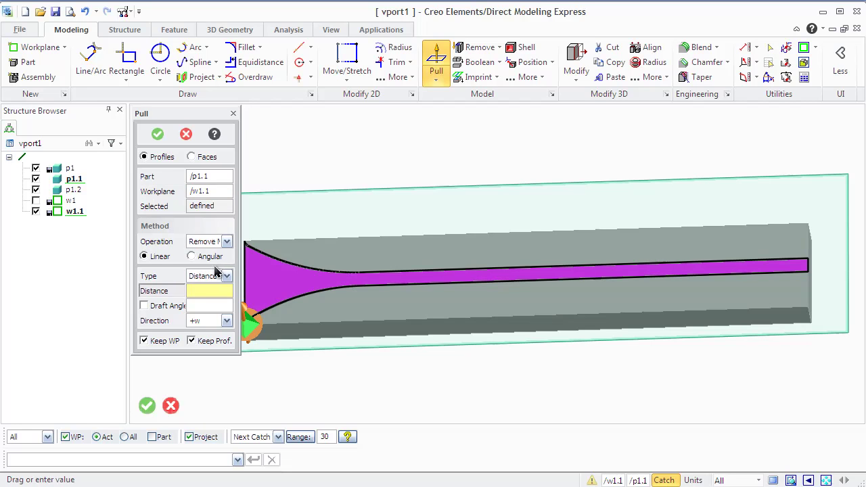
# Pull the profile by a distance of 30 in the -w direction to cut it out of part p1.2
pyautogui.click(222, 276)
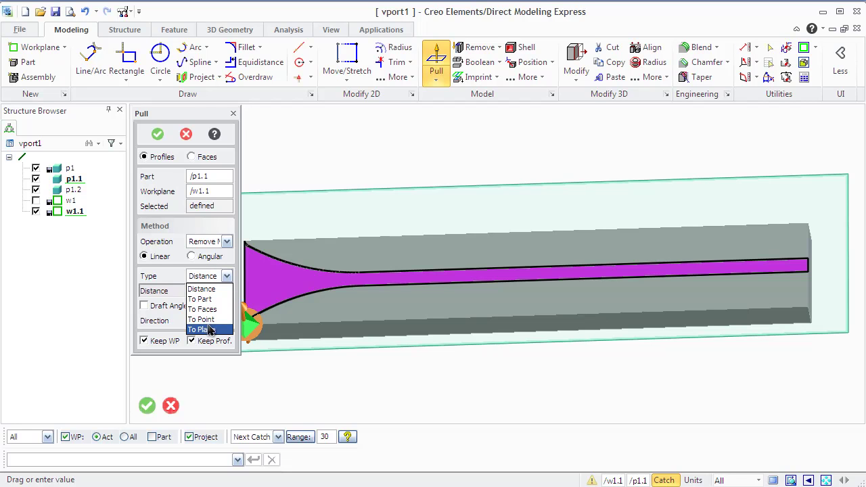
pyautogui.click(199, 290)
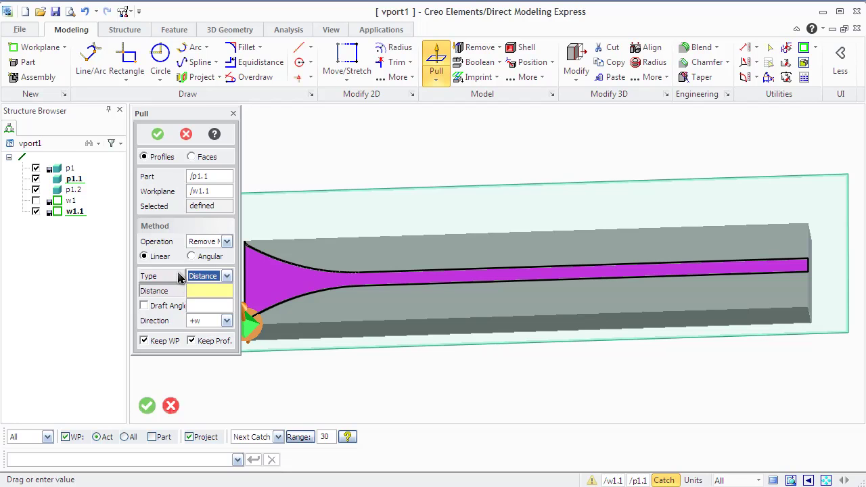
pyautogui.click(211, 320)
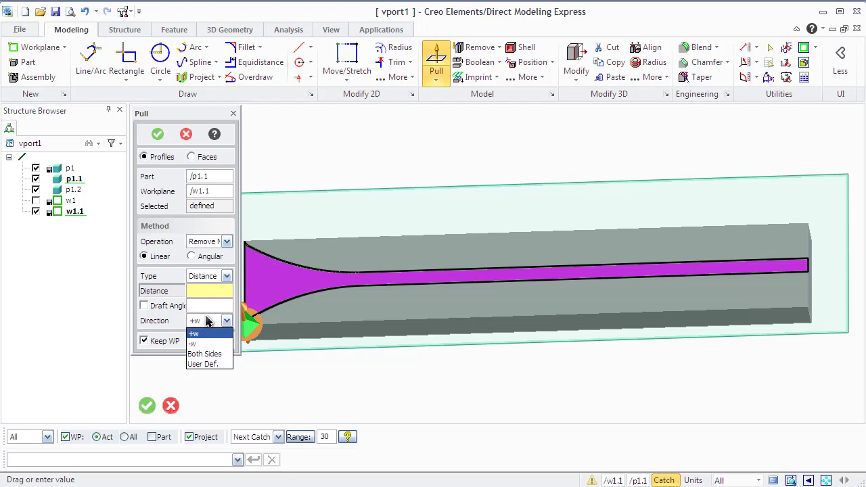
pyautogui.click(203, 292)
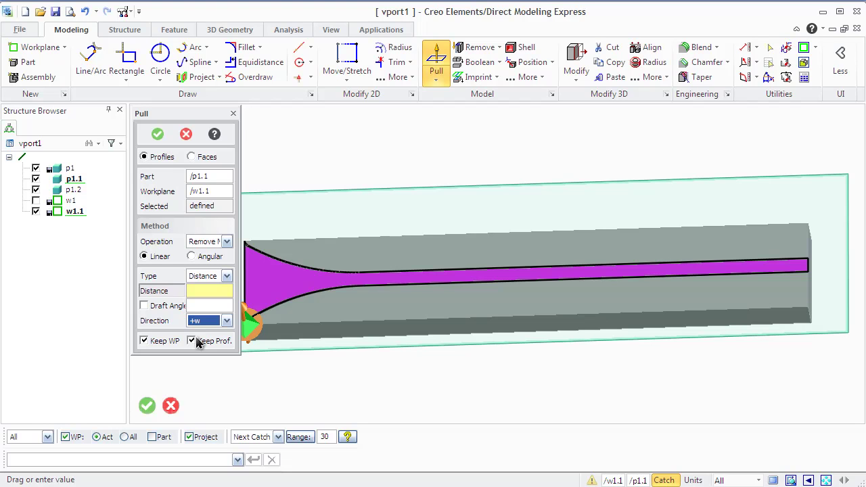
pyautogui.click(208, 291)
pyautogui.write('30')
pyautogui.click(226, 320)
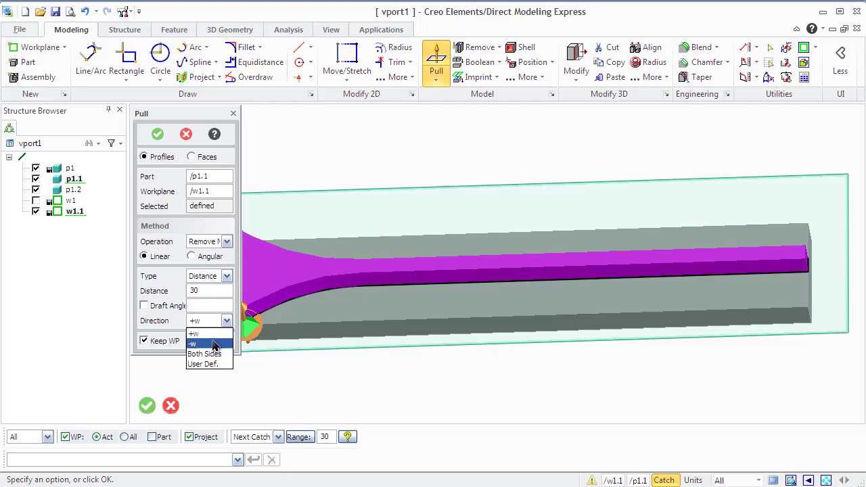
pyautogui.click(218, 343)
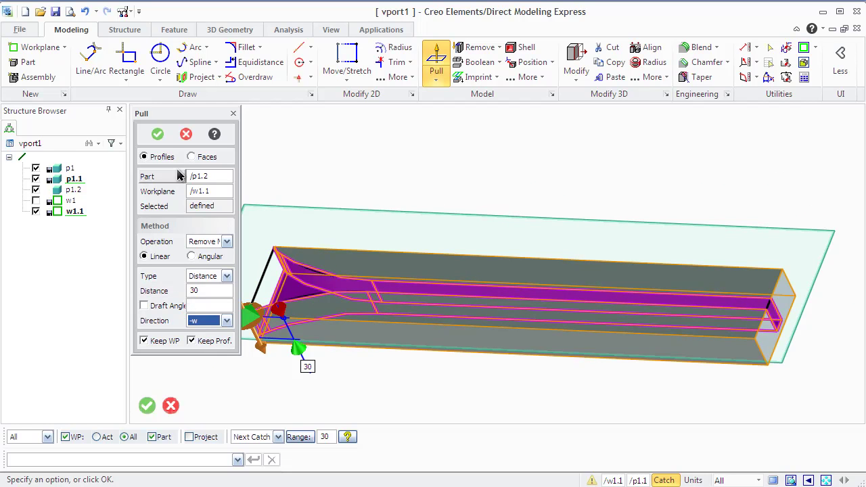
pyautogui.click(159, 134)
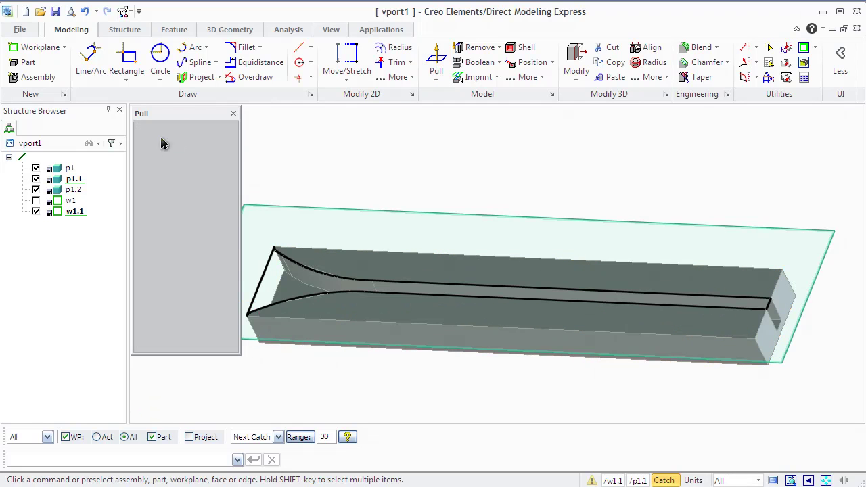
# Hide workplane w1.1 to inspect the cut, and undo both the hiding and the pull cut
pyautogui.click(36, 212)
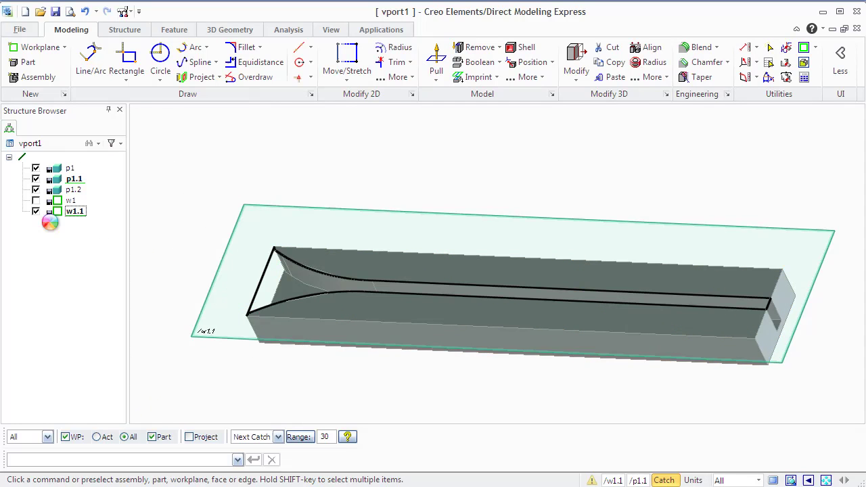
pyautogui.moveTo(351, 367); pyautogui.dragTo(342, 387, button='middle')
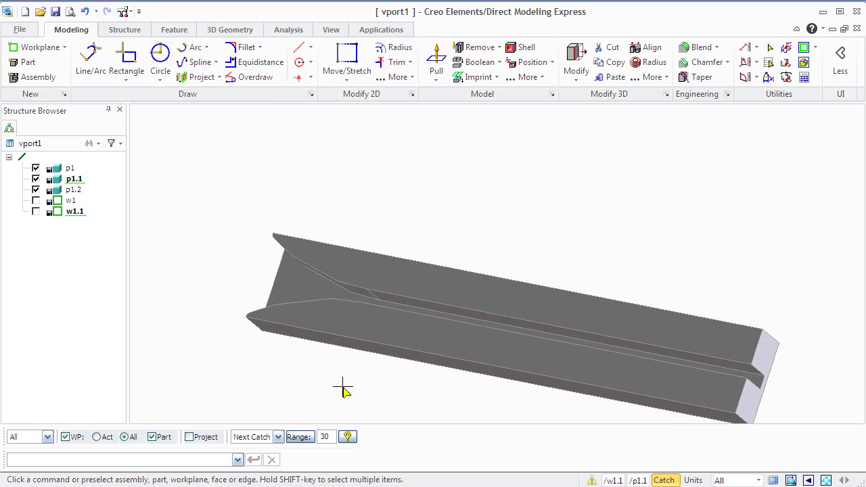
pyautogui.click(489, 391)
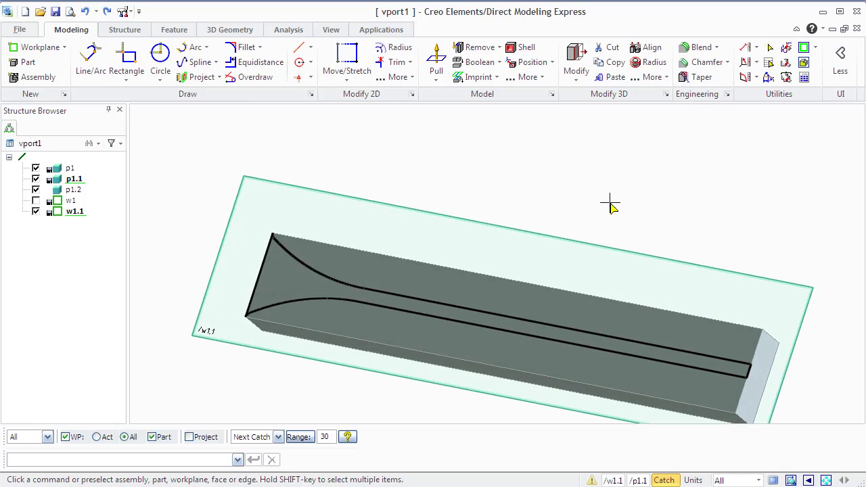
# Punch part p1.2 with the profile on workplane w1.1, using realistic feedback and not keeping the workplane, and undo the punch
pyautogui.click(499, 48)
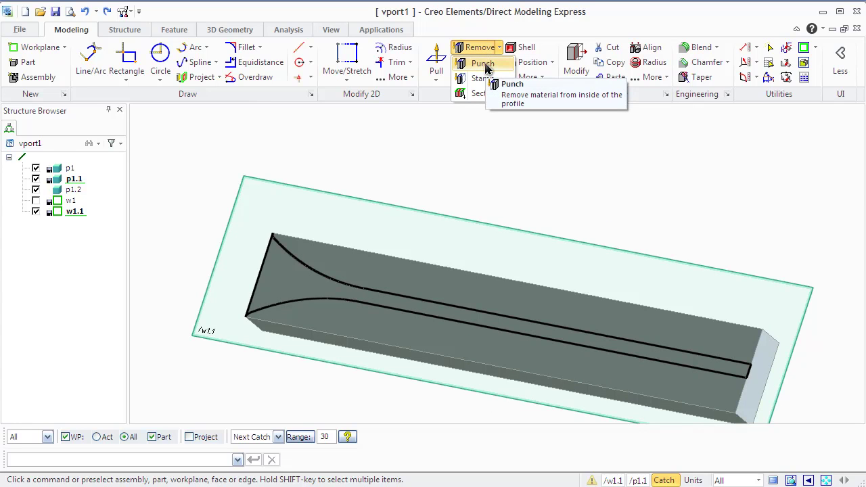
pyautogui.click(484, 65)
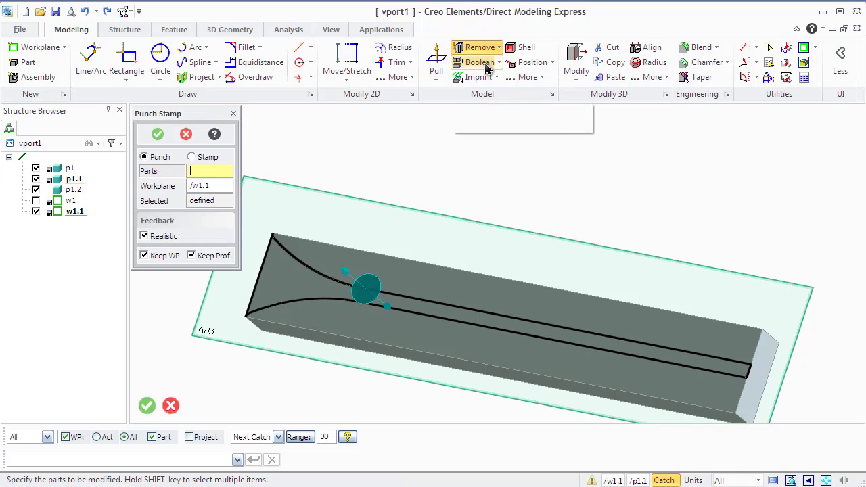
pyautogui.click(73, 190)
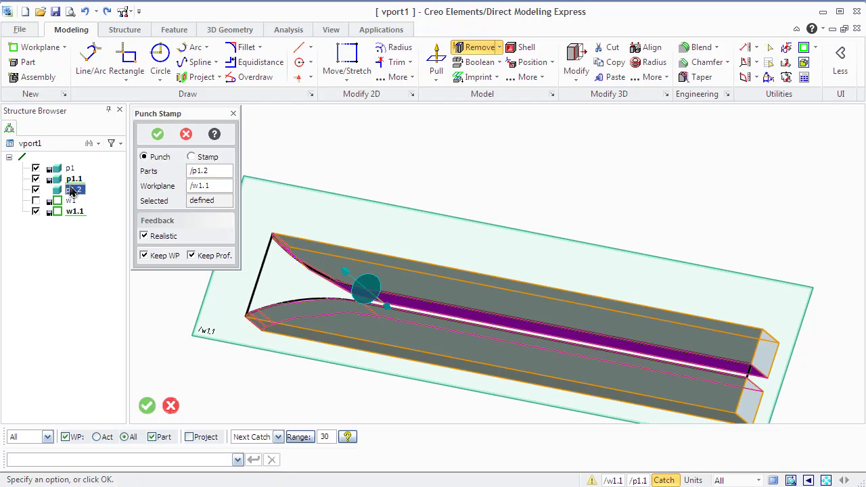
pyautogui.click(145, 236)
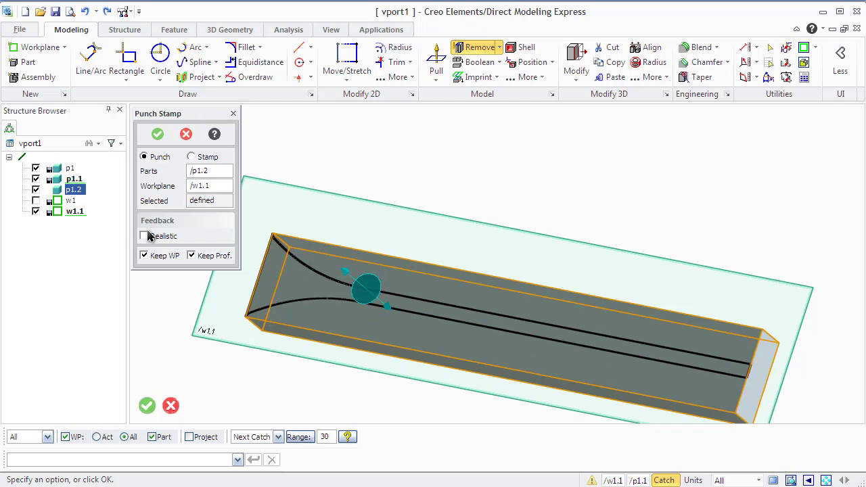
pyautogui.click(145, 236)
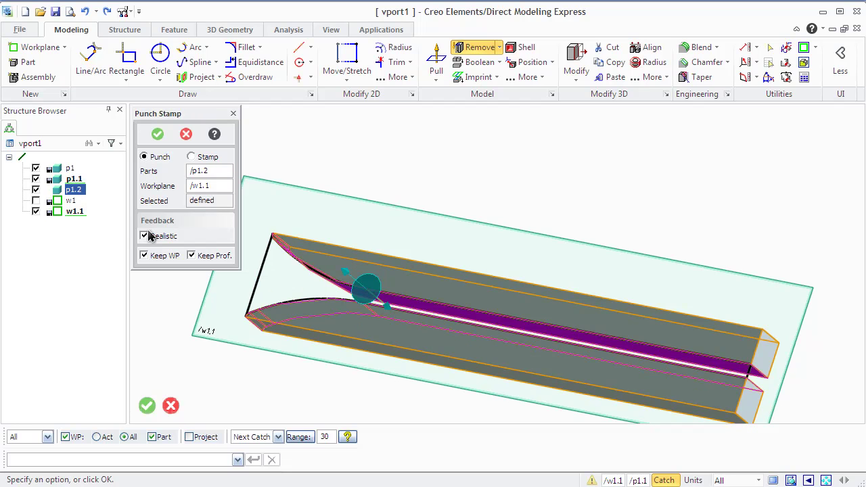
pyautogui.click(160, 256)
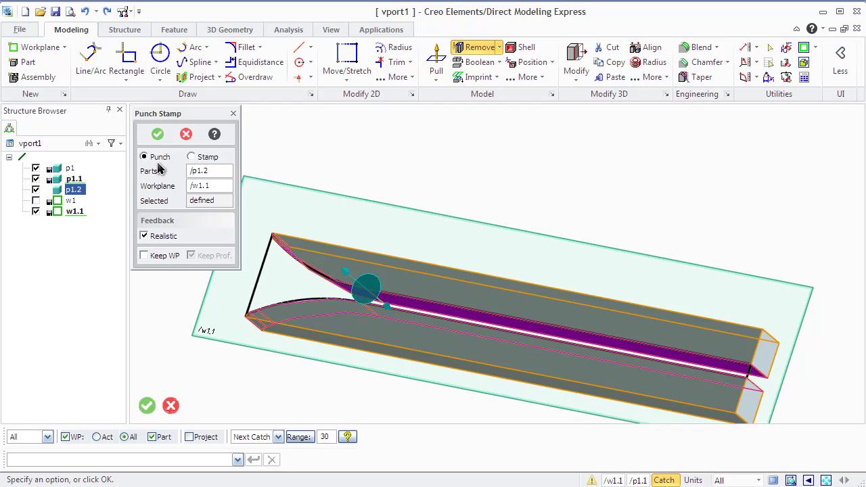
pyautogui.click(158, 134)
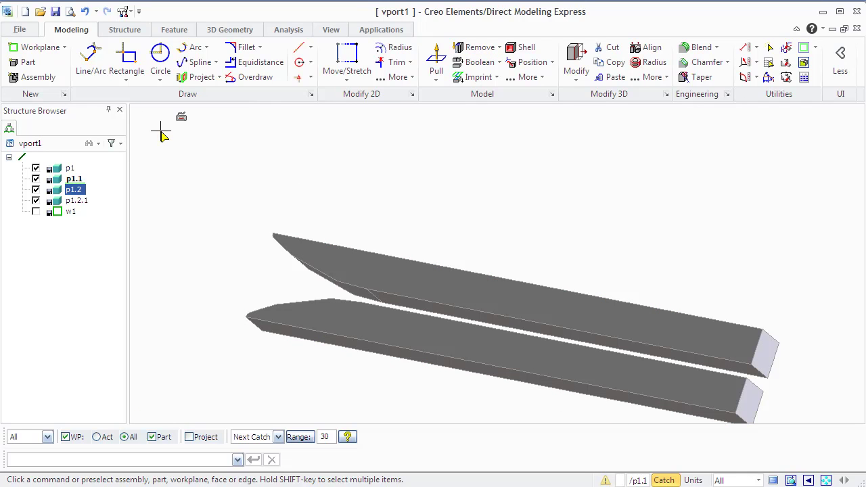
pyautogui.click(85, 13)
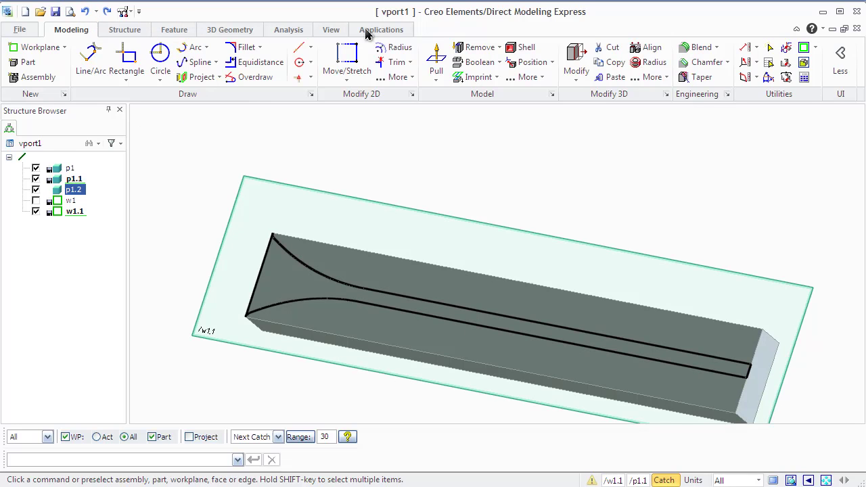
# Stamp part p1.2 with the profile on workplane w1.1 without keeping the workplane, and undo the stamp
pyautogui.click(498, 47)
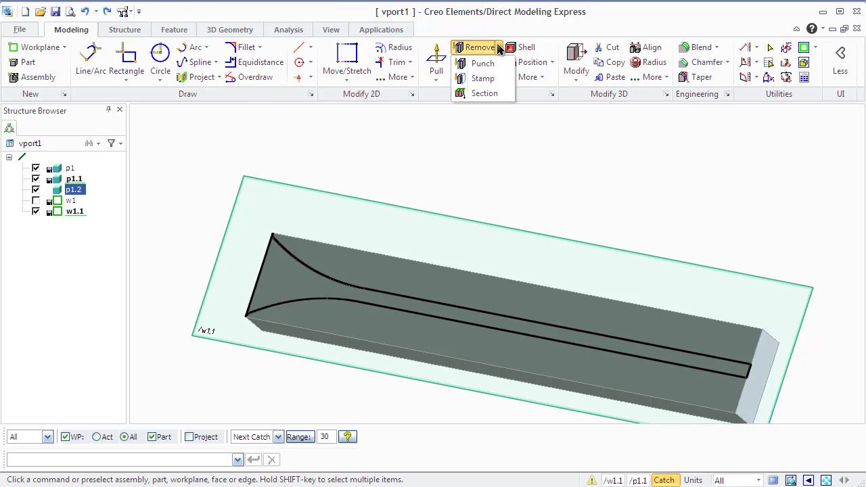
pyautogui.click(487, 81)
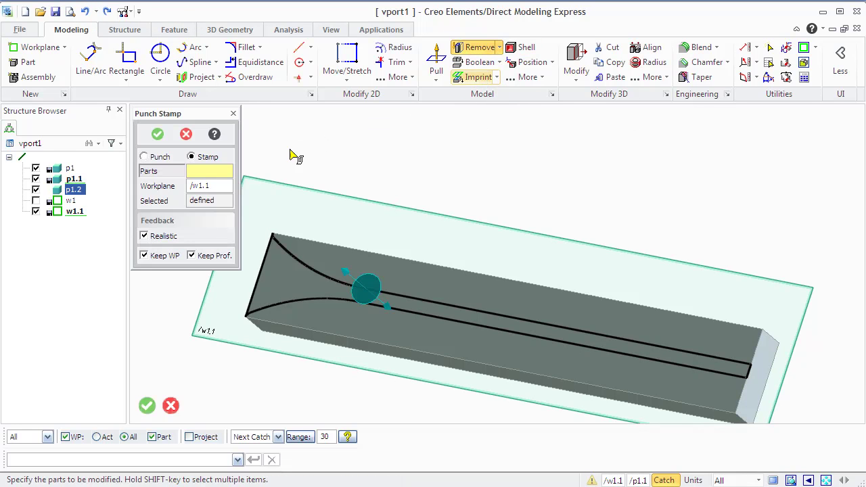
pyautogui.click(166, 256)
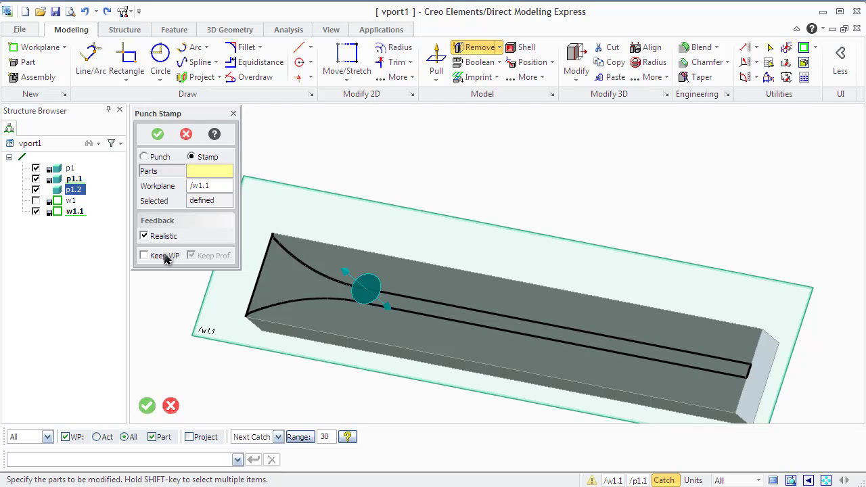
pyautogui.click(75, 191)
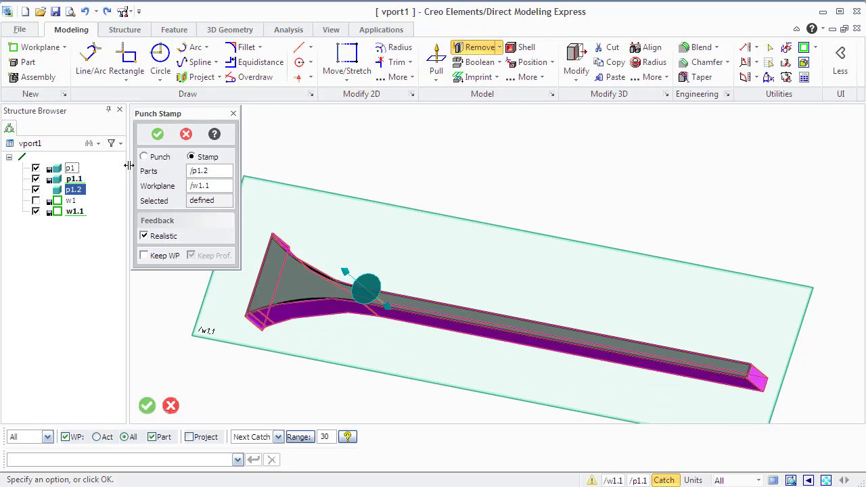
pyautogui.click(154, 136)
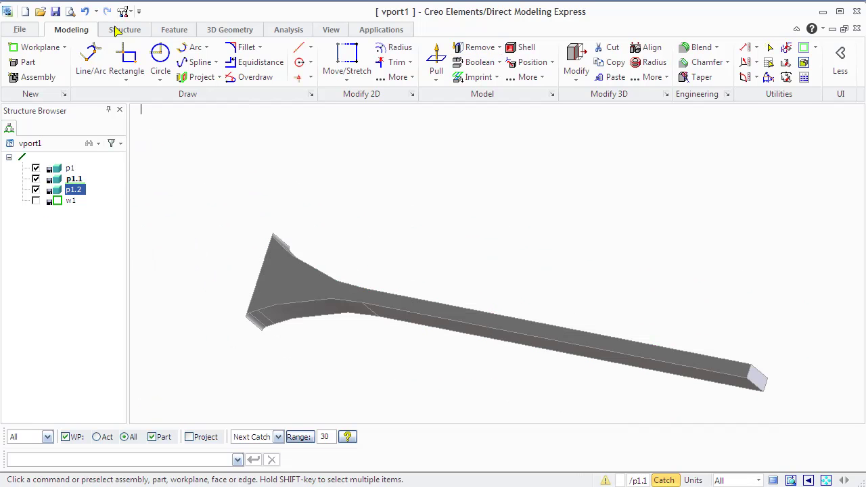
pyautogui.click(86, 11)
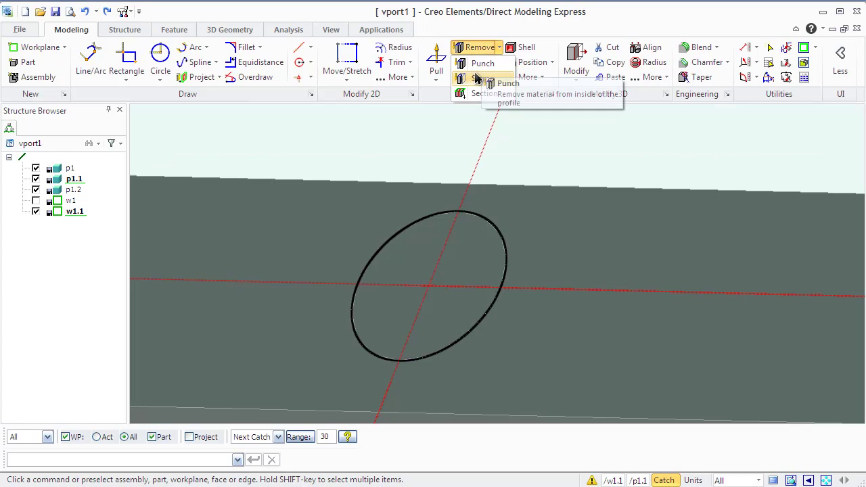
# Remove the material inside the circular profile on workplane w1.1 from part p1.1, and delete the profile circle around the hole
pyautogui.click(480, 78)
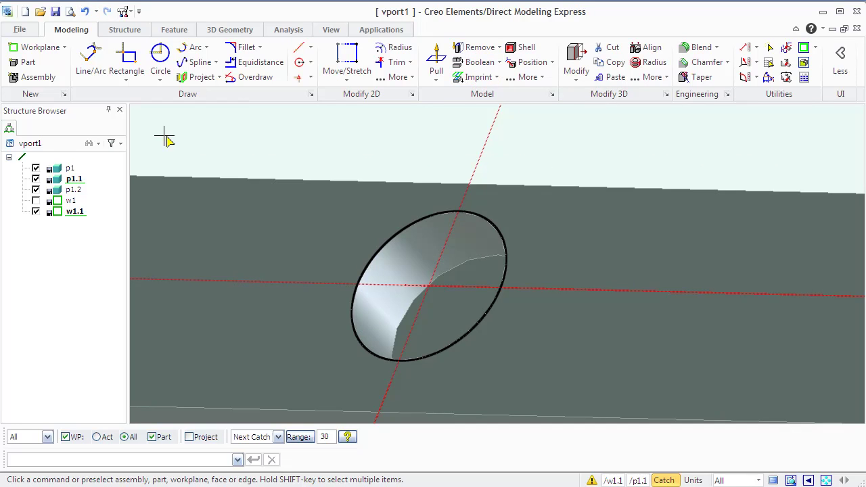
pyautogui.scroll(-2, 168, 140)
pyautogui.scroll(-2, 180, 159)
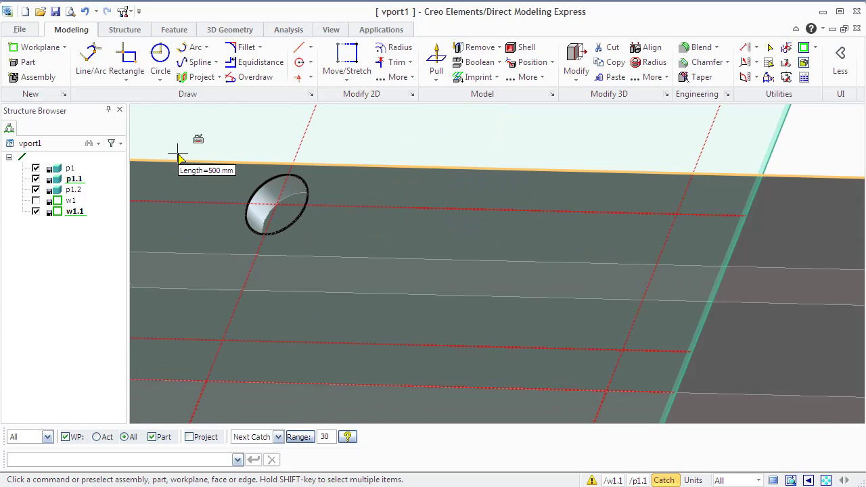
pyautogui.click(786, 47)
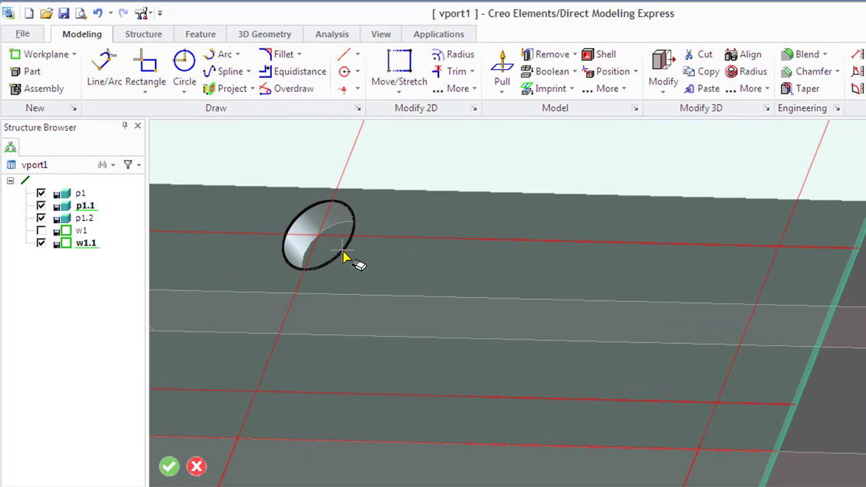
pyautogui.click(338, 266)
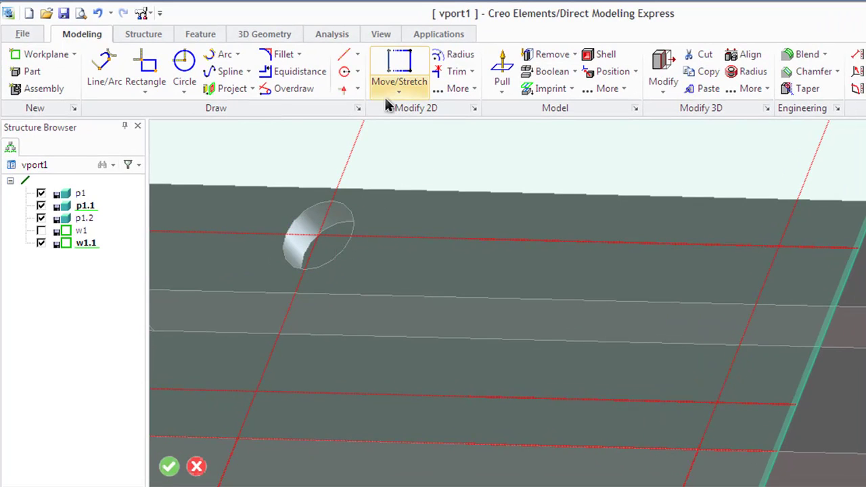
# Draw a smaller circle concentric with the hole on workplane w1.1 and punch it through part p1.2, keeping workplane and profile
pyautogui.click(184, 62)
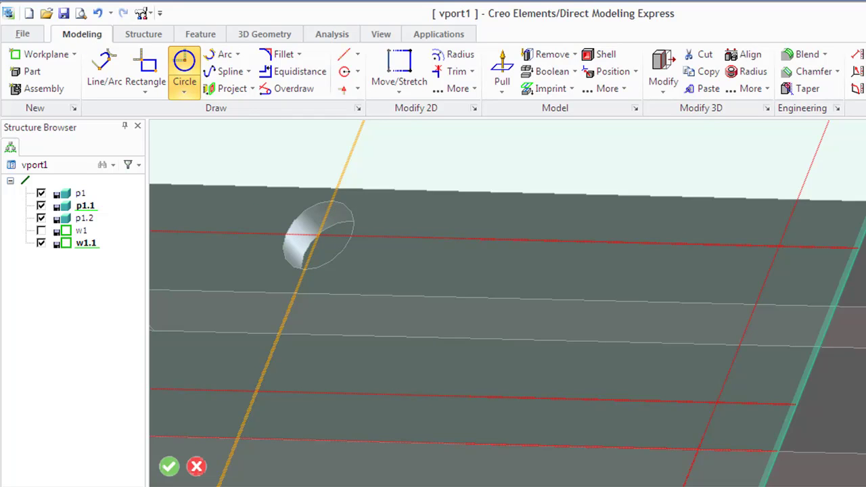
pyautogui.click(318, 236)
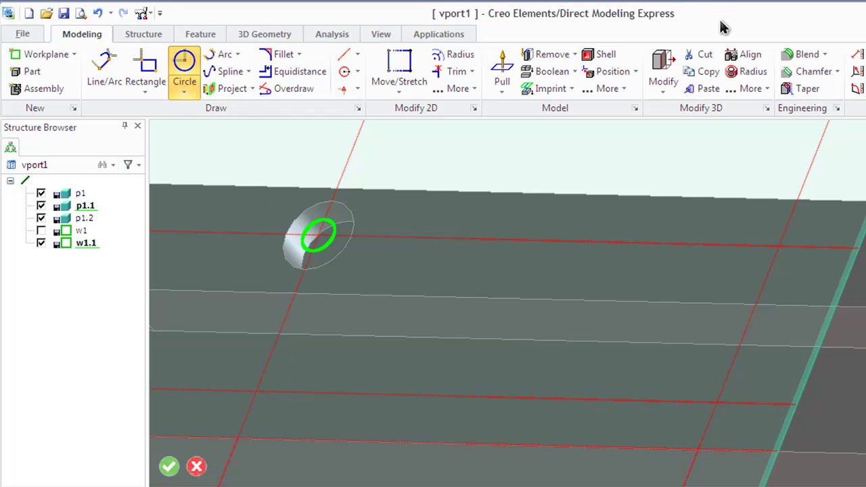
pyautogui.click(557, 57)
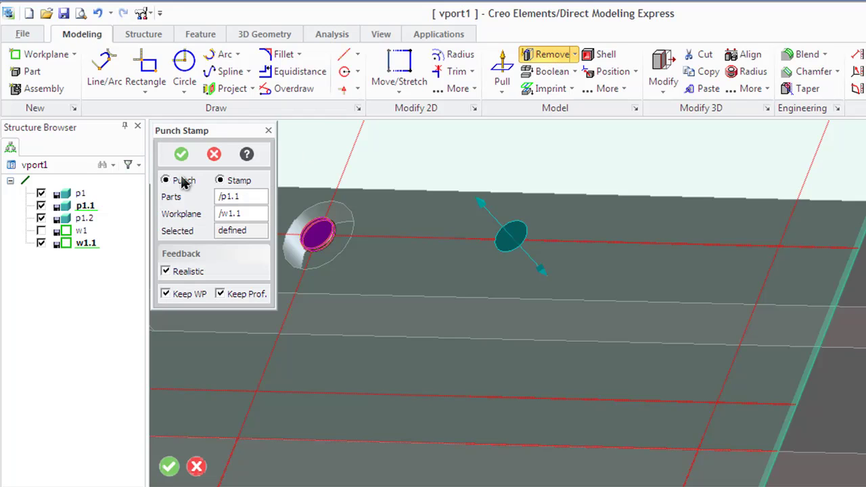
pyautogui.click(183, 181)
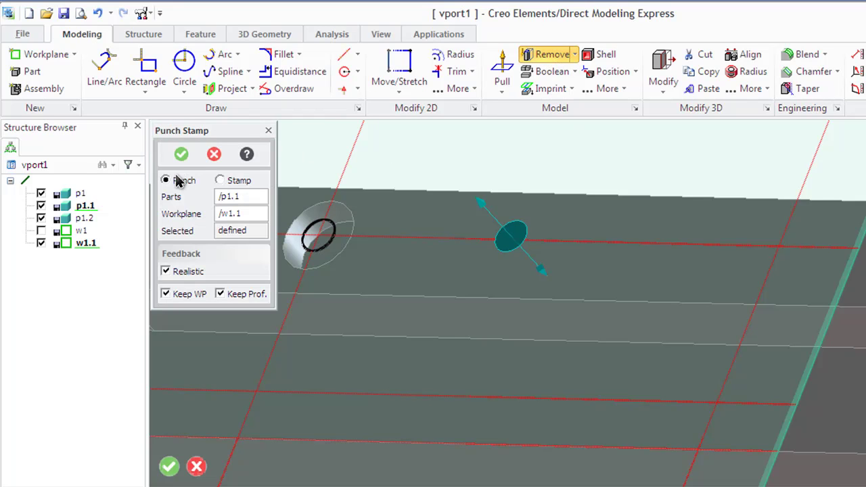
pyautogui.click(177, 197)
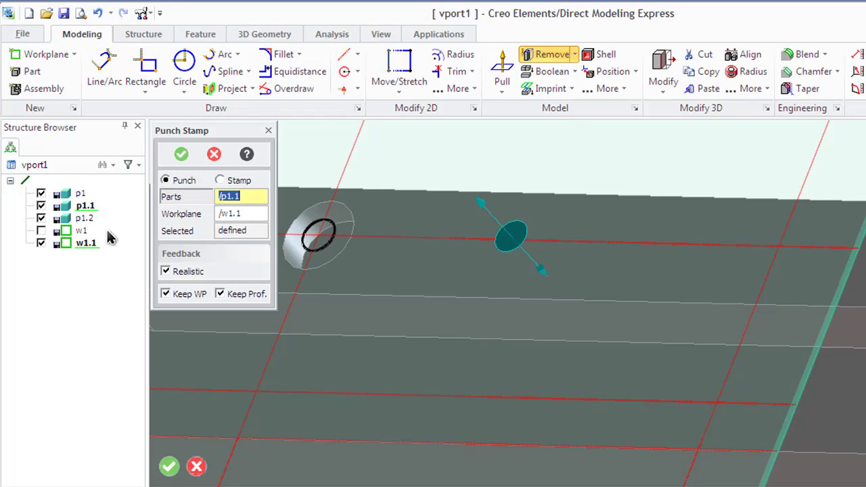
pyautogui.click(85, 219)
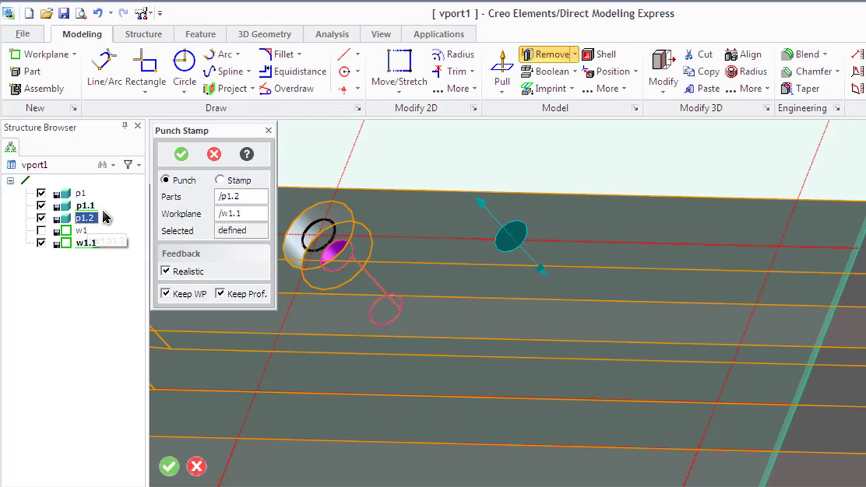
pyautogui.click(187, 160)
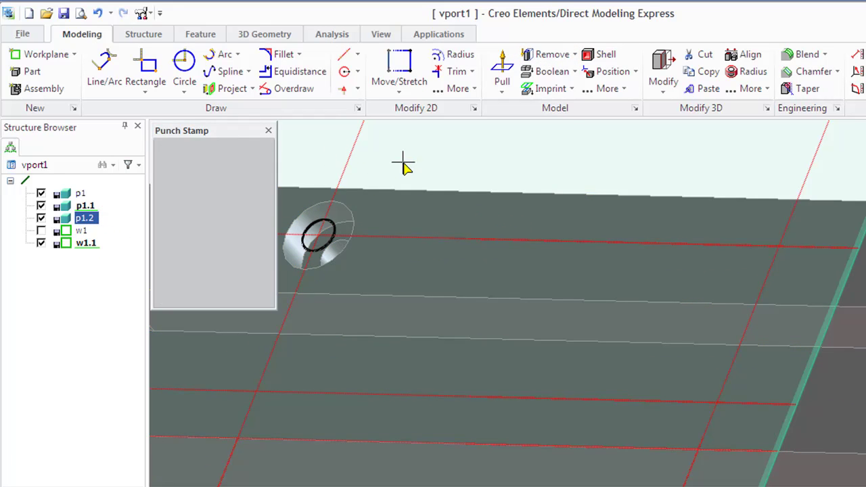
# Hide workplane w1.1 to inspect the punched holes in the assembled parts
pyautogui.moveTo(353, 141); pyautogui.dragTo(464, 177, button='middle')
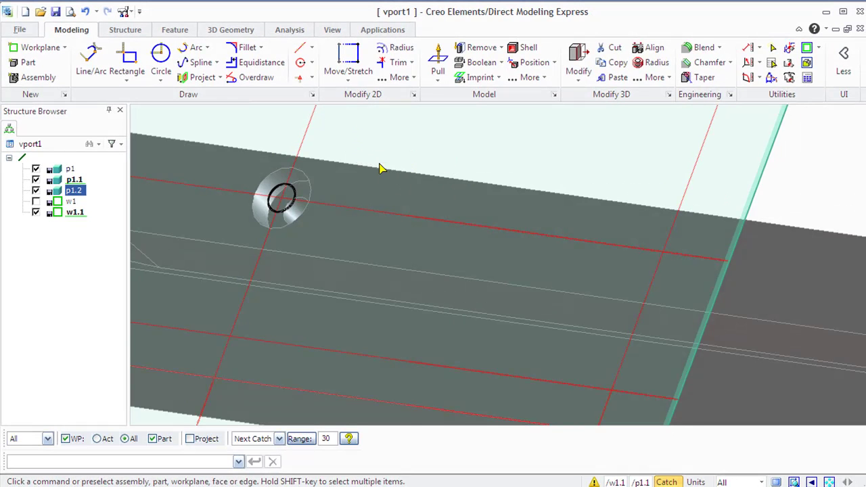
pyautogui.scroll(-3, 380, 168)
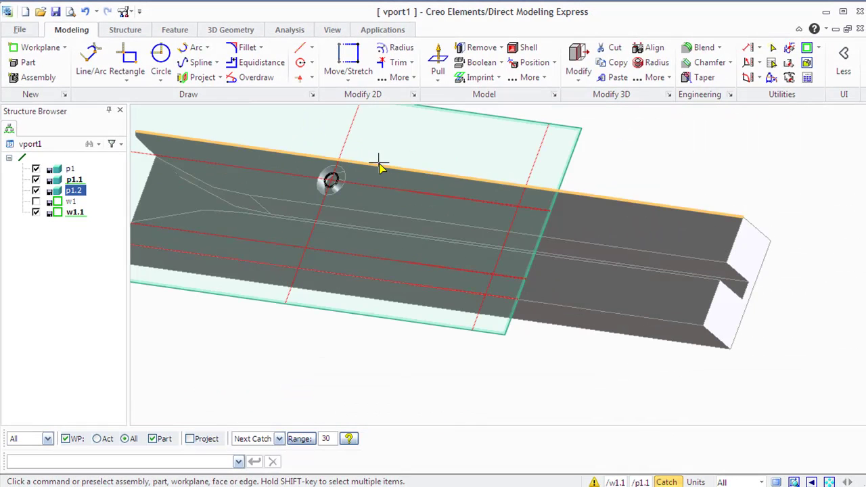
pyautogui.click(36, 212)
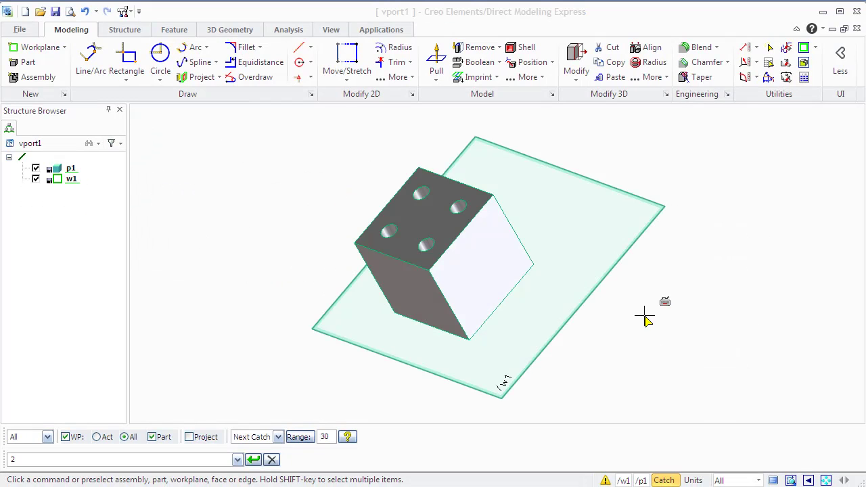
# Shell part p1 with an offset of 2 and the face with the four holes open, and undo the shell
pyautogui.click(530, 50)
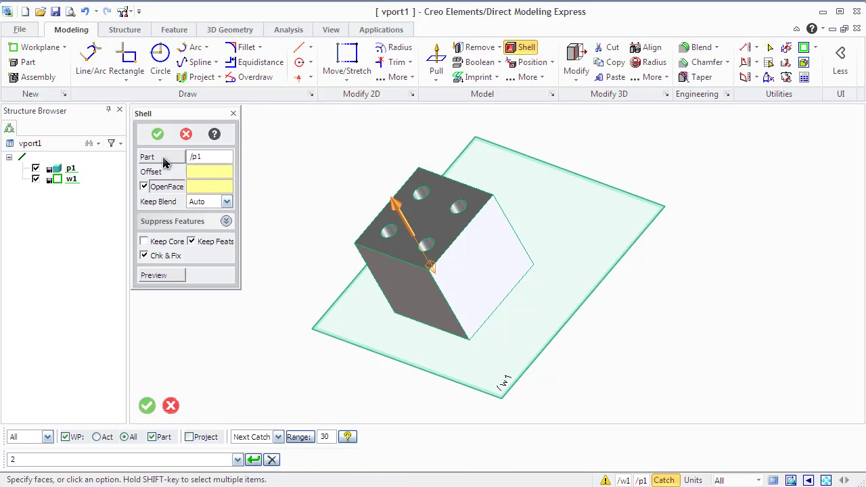
pyautogui.click(193, 171)
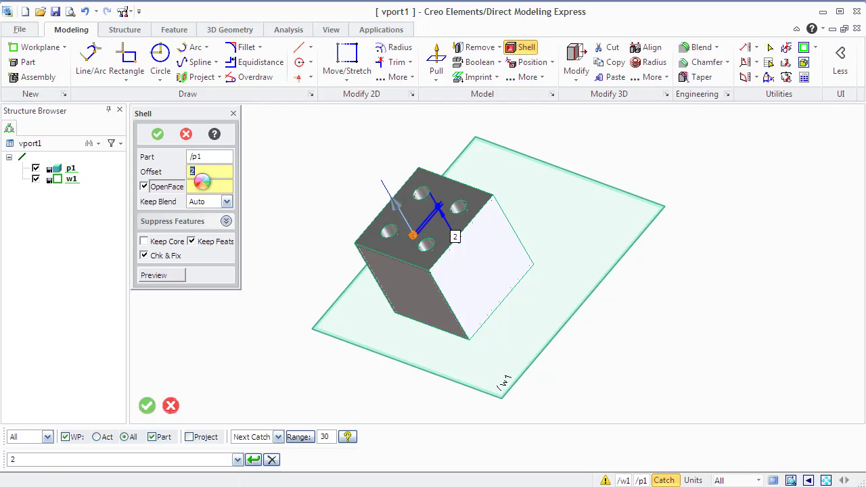
pyautogui.click(443, 249)
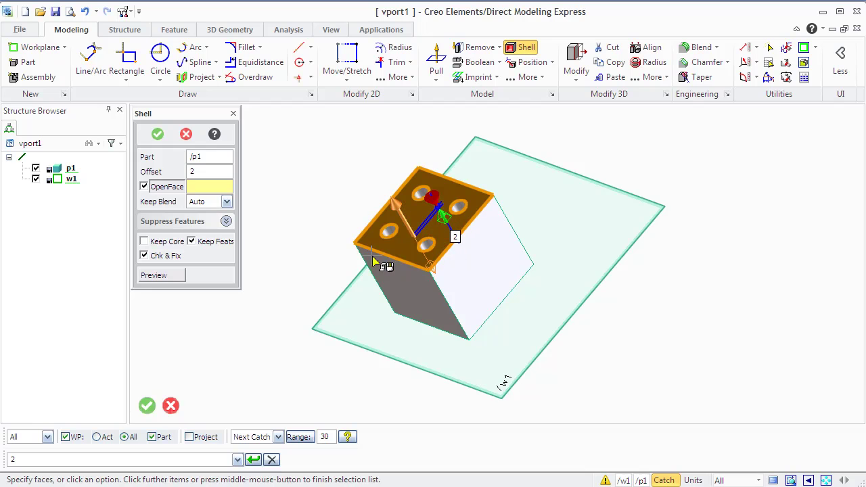
pyautogui.click(155, 276)
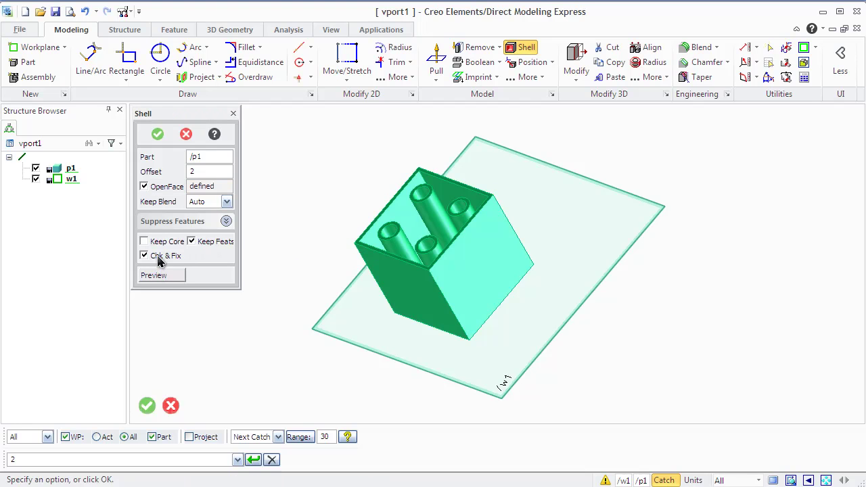
pyautogui.click(156, 134)
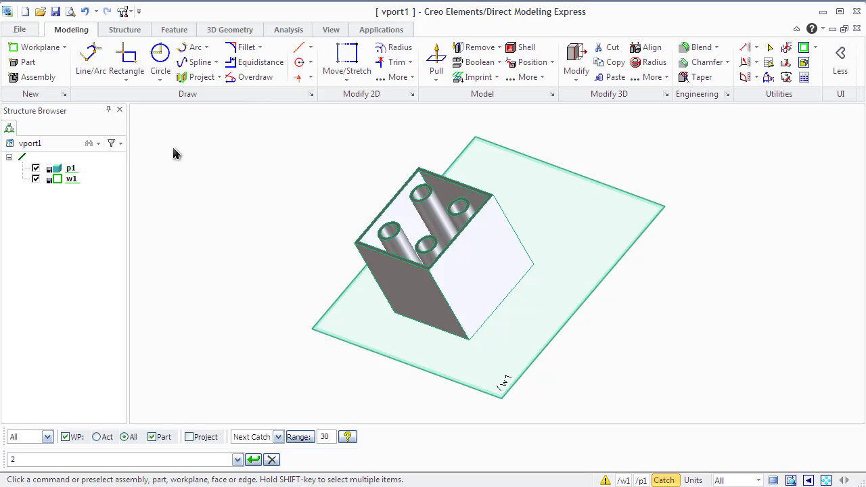
pyautogui.moveTo(218, 161)
pyautogui.mouseDown(button='middle')
pyautogui.moveTo(219, 178)
pyautogui.moveTo(237, 185)
pyautogui.moveTo(277, 162)
pyautogui.moveTo(231, 169)
pyautogui.mouseUp(button='middle')
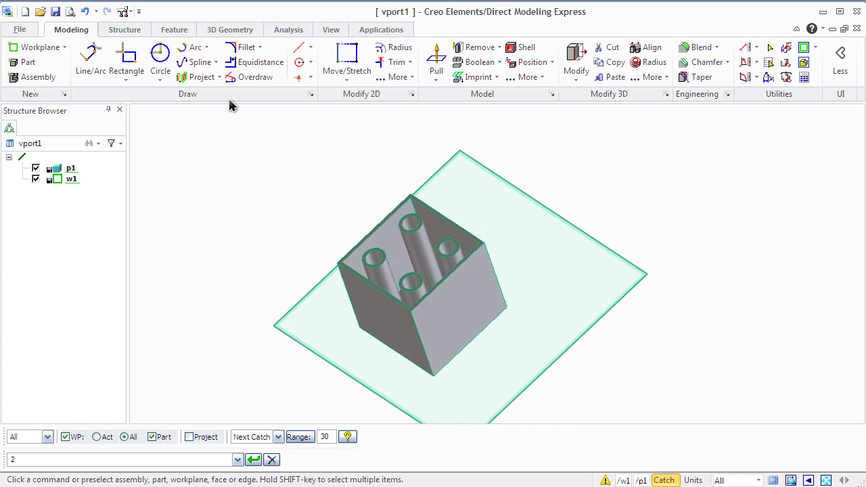
pyautogui.click(86, 12)
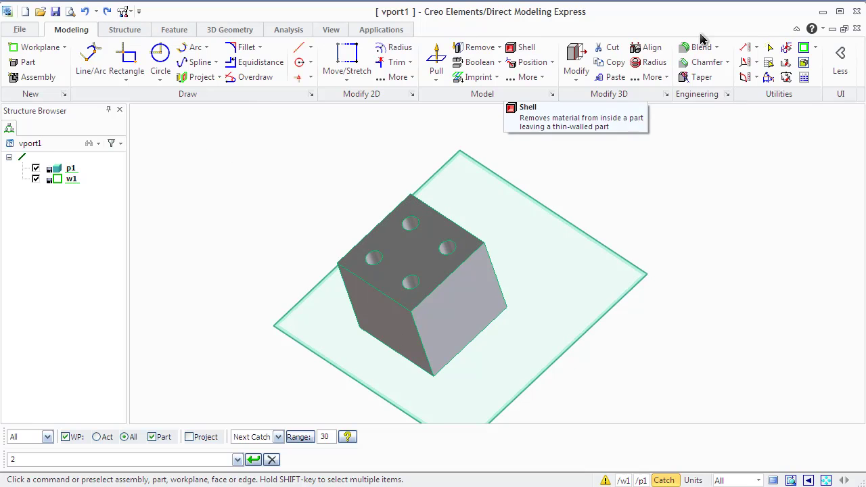
# Blend the edges of the cube p1 with a constant radius of 3
pyautogui.click(704, 62)
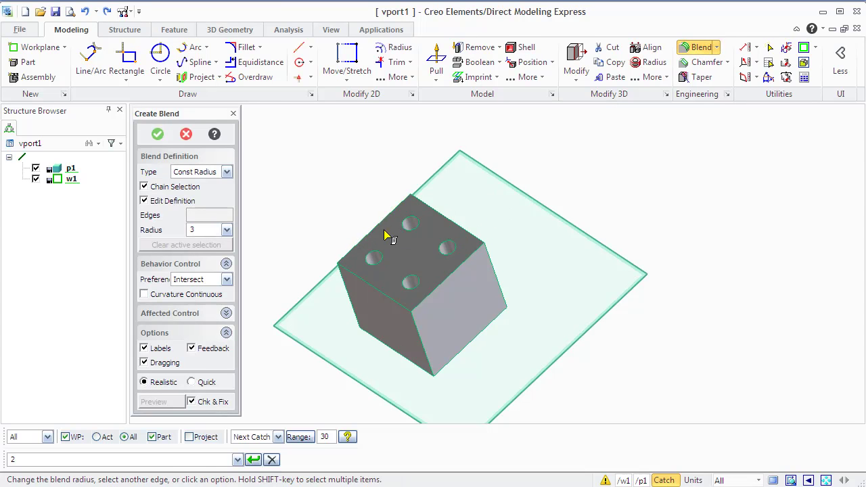
pyautogui.click(377, 227)
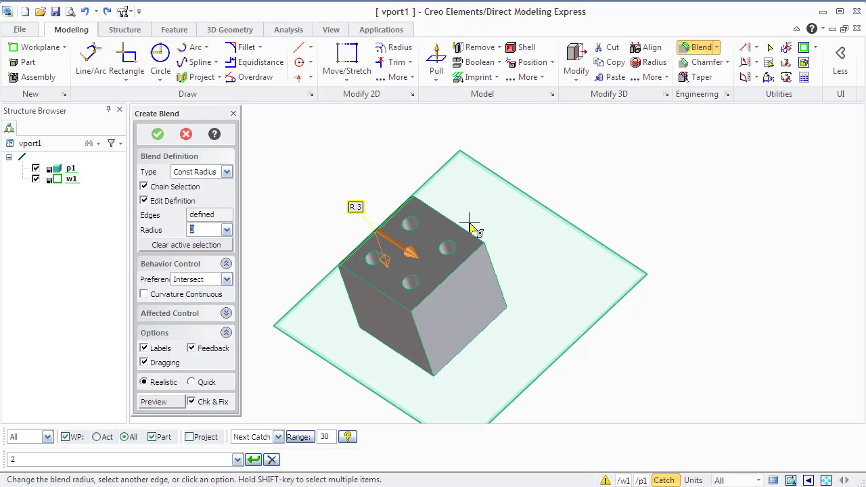
pyautogui.click(438, 285)
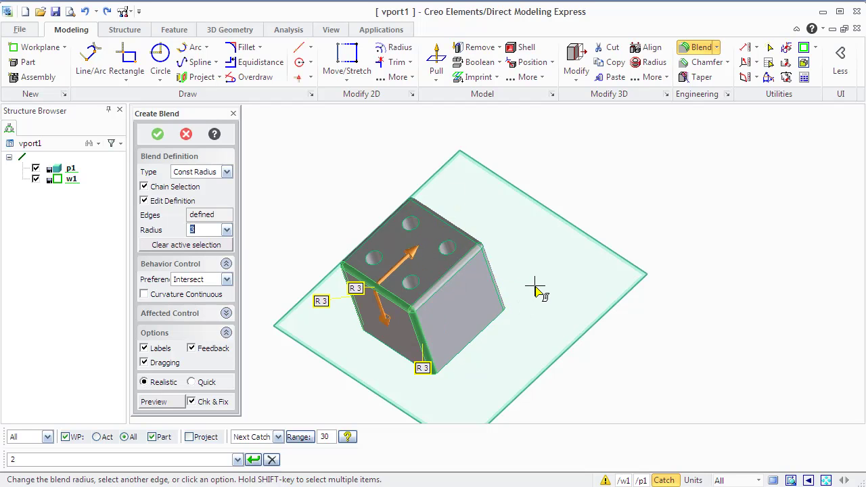
pyautogui.moveTo(548, 295); pyautogui.dragTo(524, 94, button='middle')
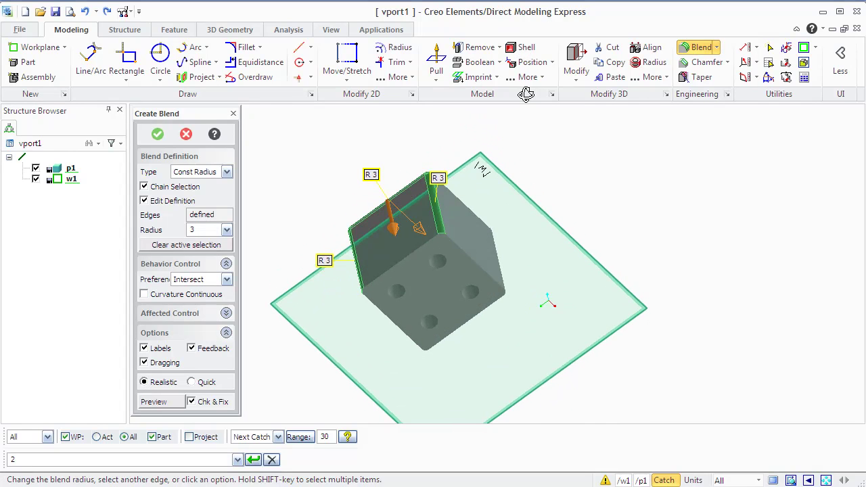
pyautogui.click(393, 262)
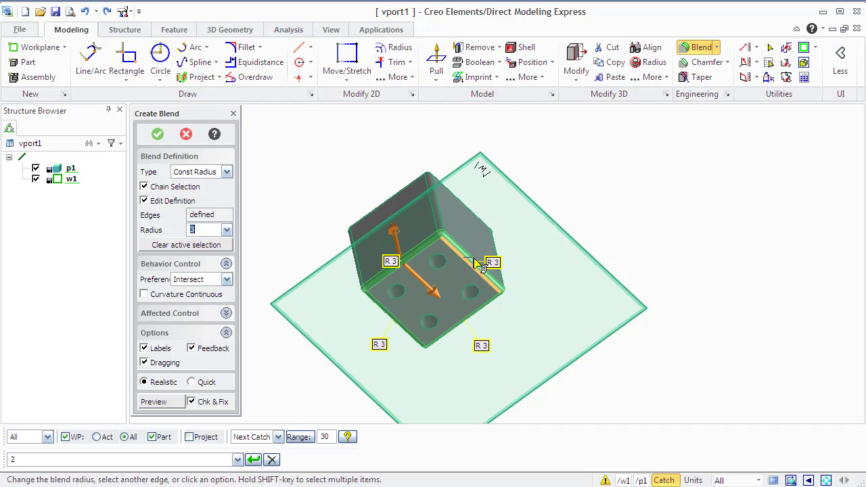
pyautogui.click(159, 136)
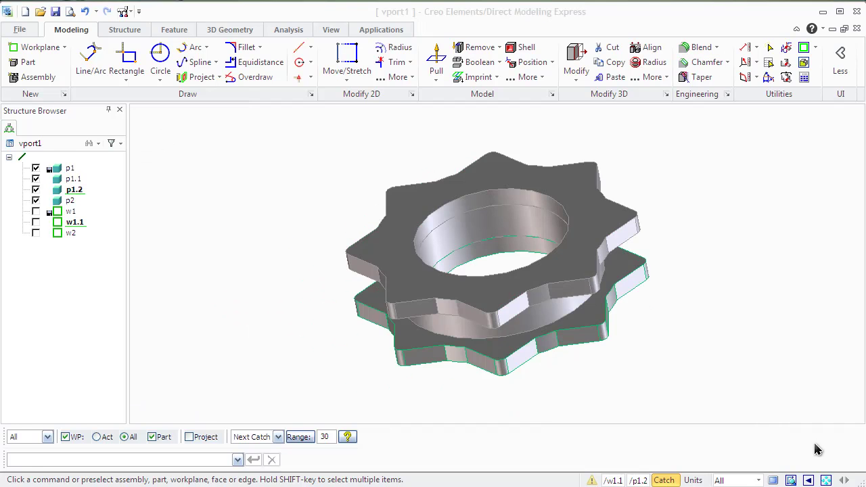
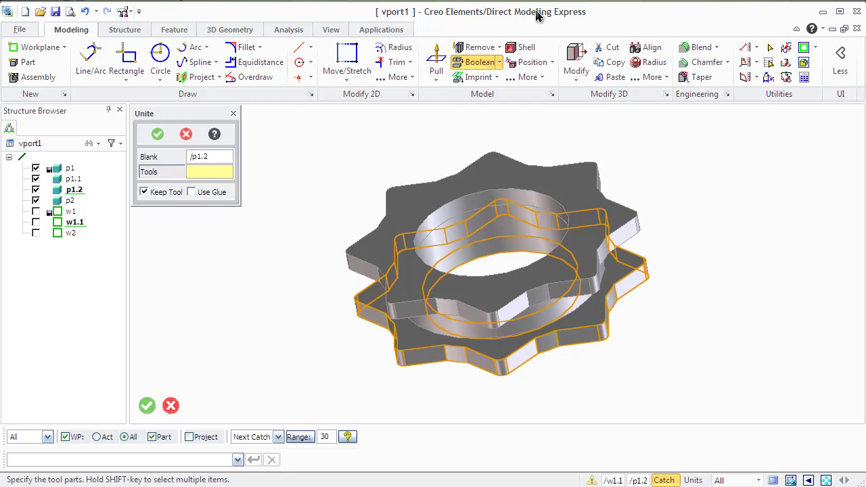
# Unite parts p1.1, p2 and p1.2 with p1 as the blank, keeping the tool parts
pyautogui.click(149, 158)
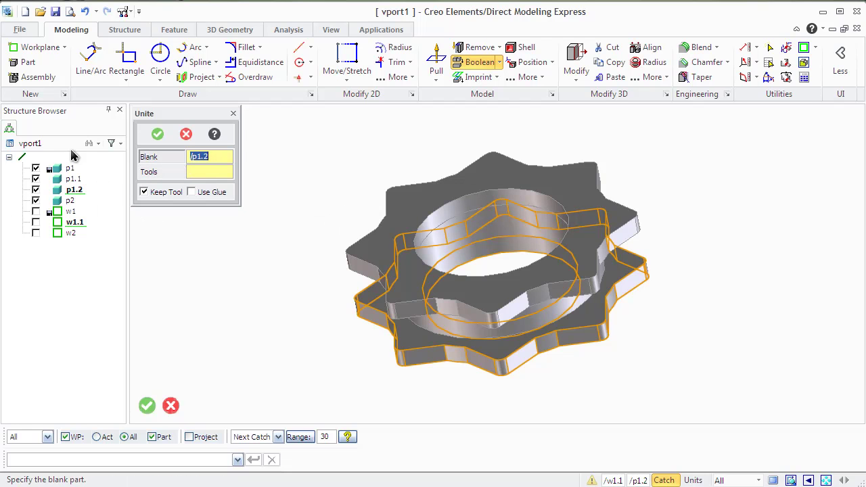
pyautogui.click(59, 170)
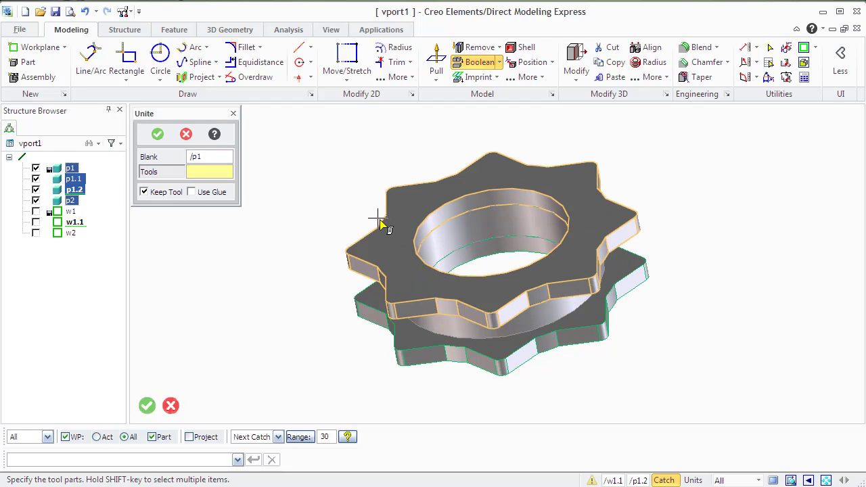
pyautogui.click(390, 229)
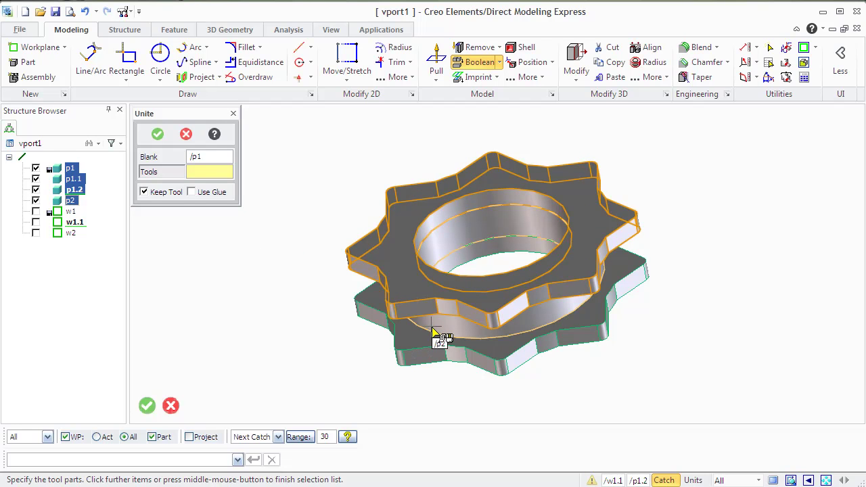
pyautogui.click(415, 356)
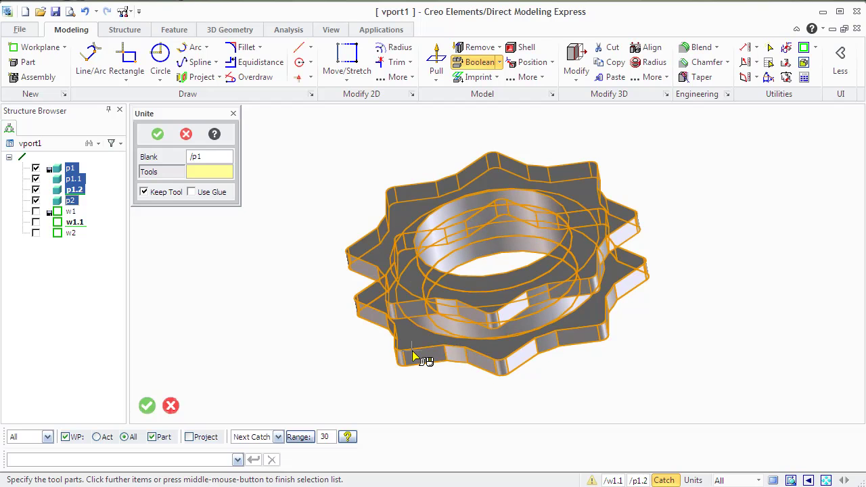
pyautogui.middleClick(253, 313)
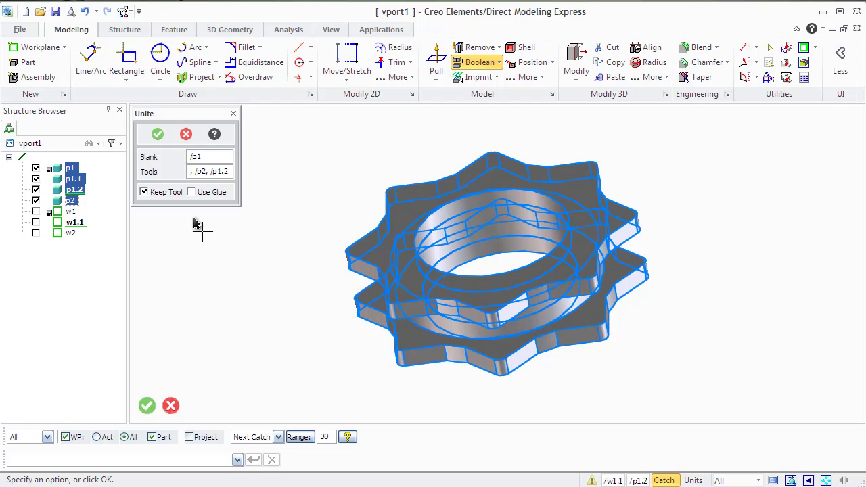
pyautogui.click(156, 134)
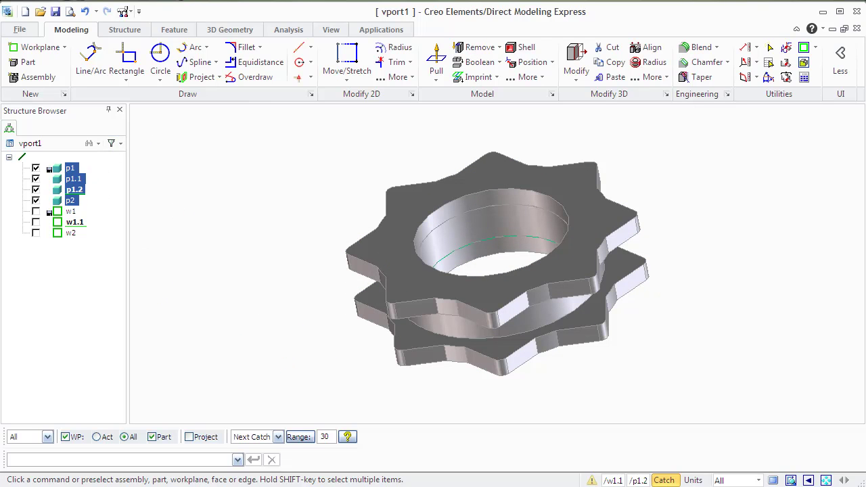
# Hide parts p1.1, p1.2 and p2, leaving only the united part p1 displayed
pyautogui.click(36, 168)
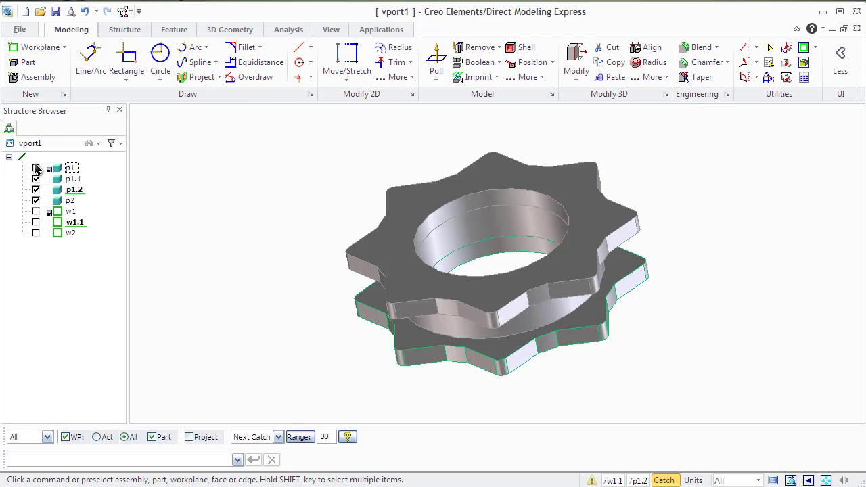
pyautogui.click(36, 168)
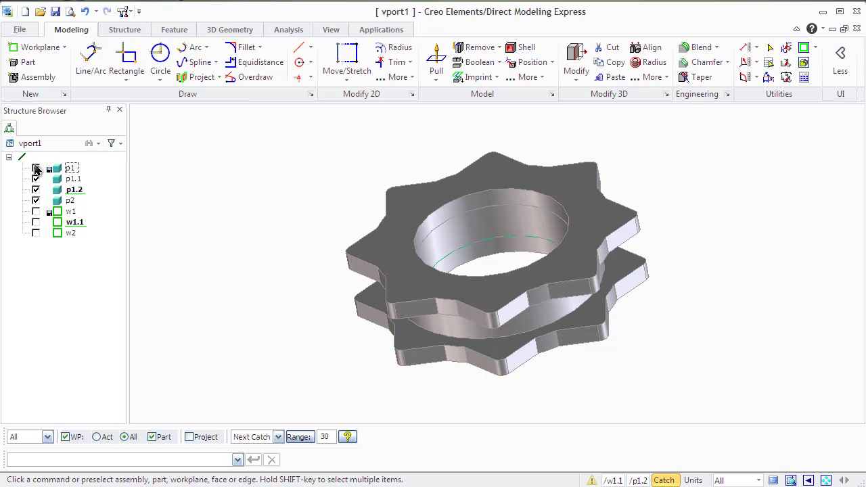
pyautogui.click(36, 190)
pyautogui.click(36, 201)
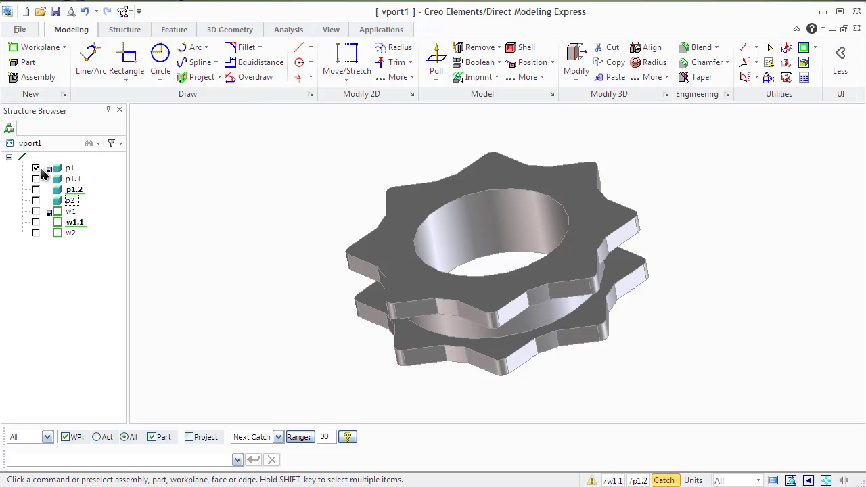
pyautogui.click(35, 168)
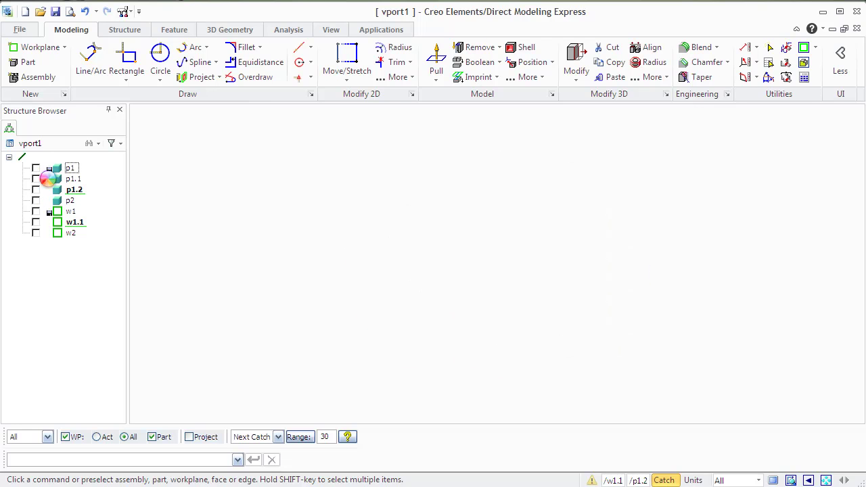
pyautogui.click(36, 168)
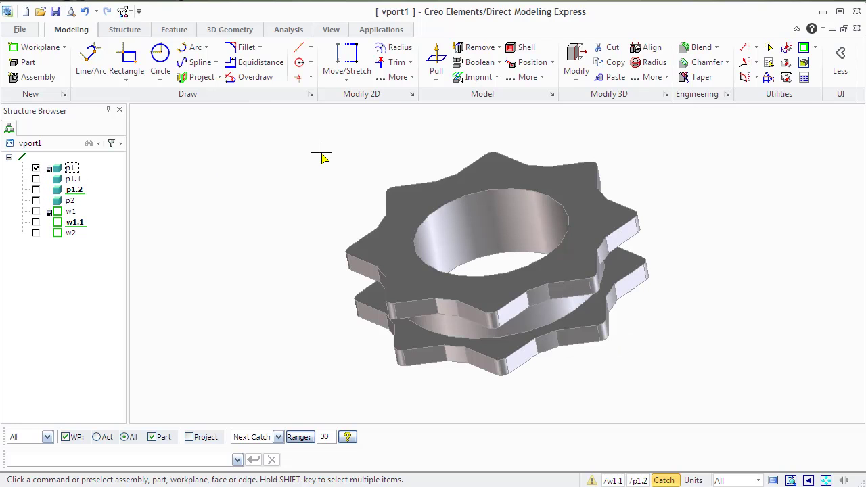
# Move the united part p1 along its vertical axis with dynamic positioning
pyautogui.click(527, 62)
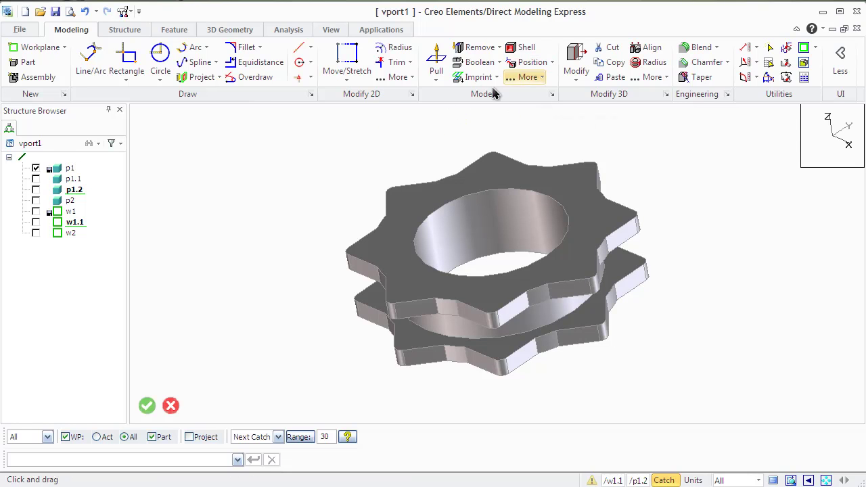
pyautogui.click(391, 241)
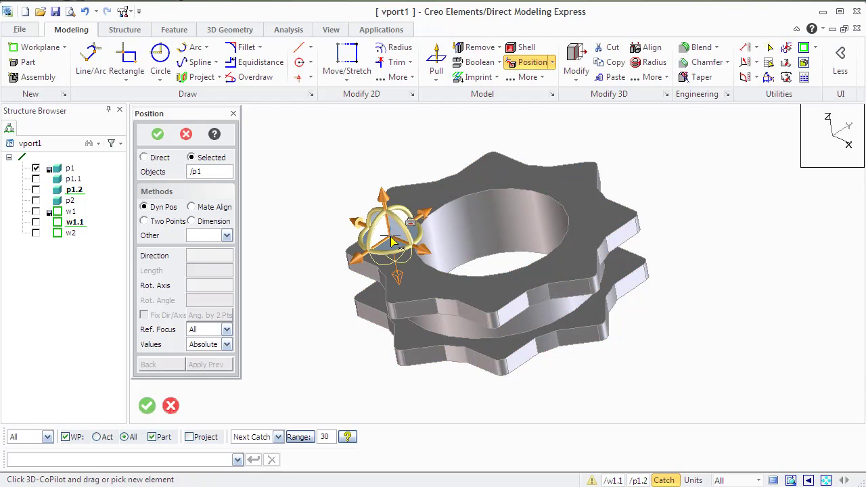
pyautogui.moveTo(385, 200); pyautogui.dragTo(373, 248)
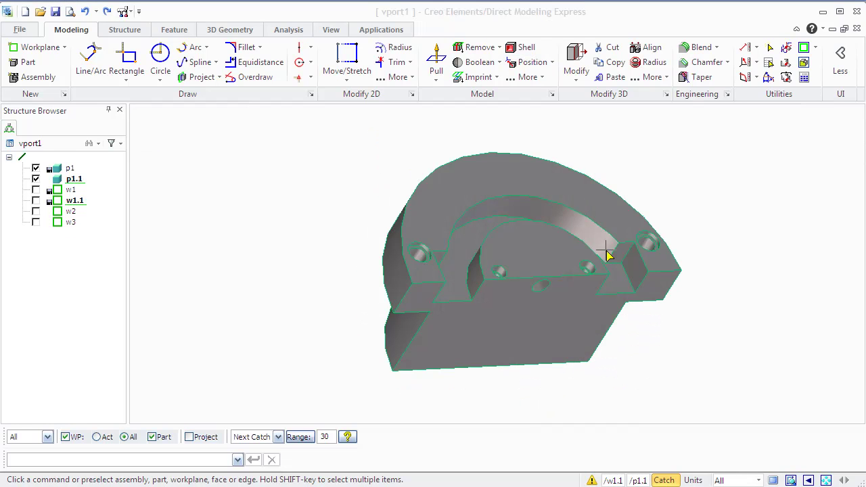
# Reflect the half-round part p1.1 about its flat face, using the axis of the hole in that face to define the plane
pyautogui.click(499, 62)
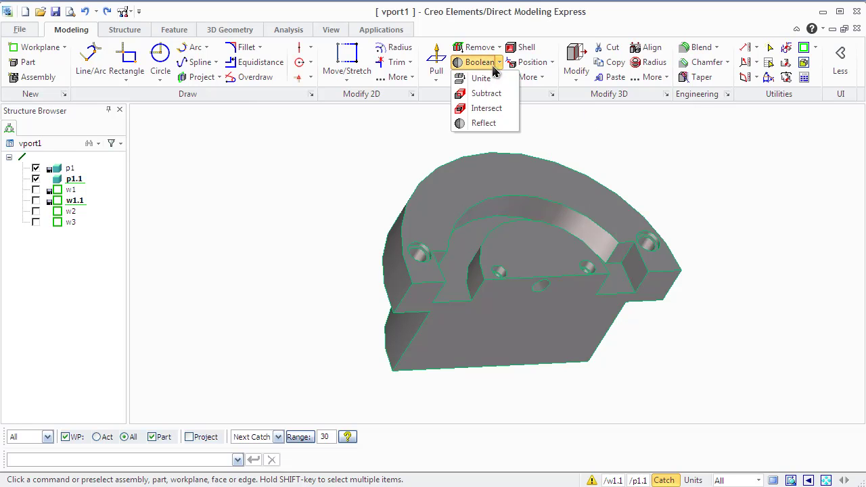
pyautogui.click(481, 124)
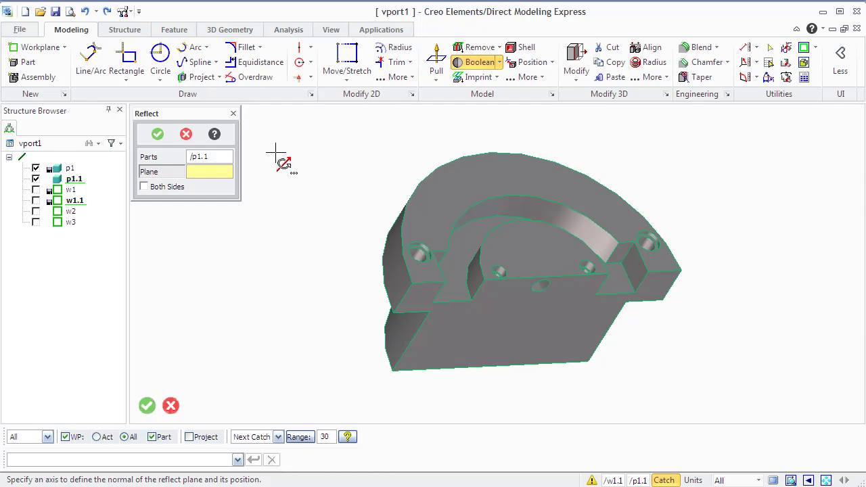
pyautogui.click(35, 179)
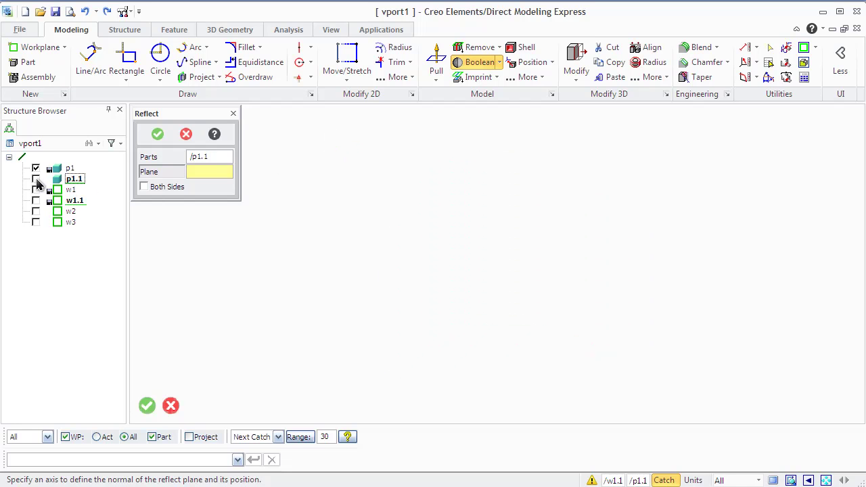
pyautogui.click(36, 179)
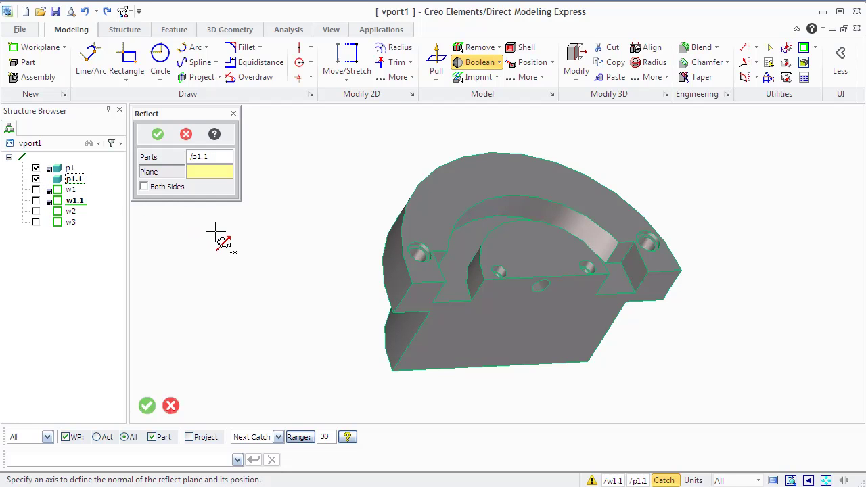
pyautogui.moveTo(218, 237); pyautogui.dragTo(479, 265, button='middle')
pyautogui.scroll(3, 479, 264)
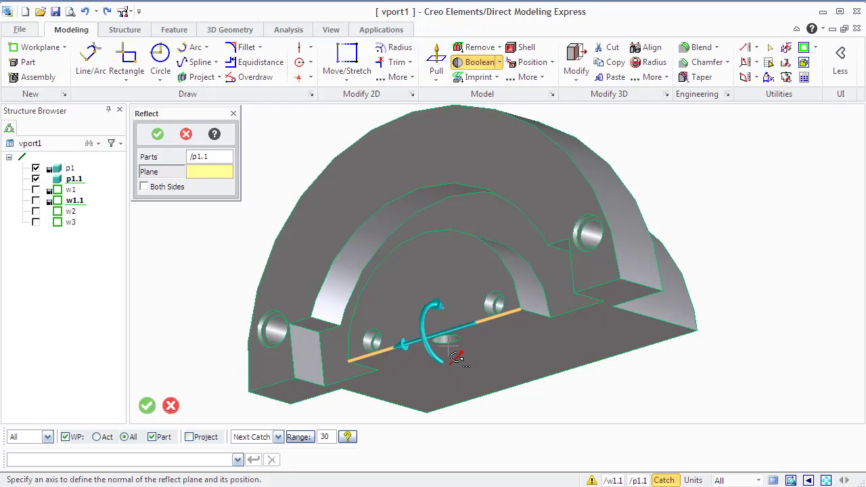
pyautogui.click(455, 360)
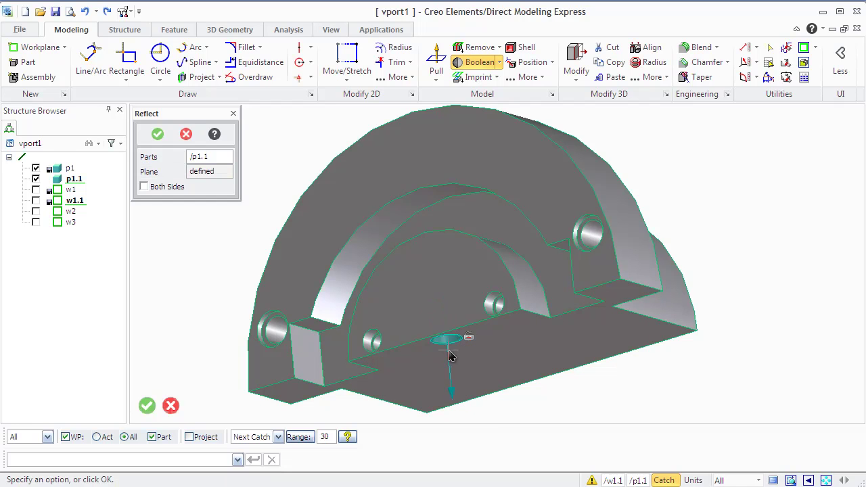
pyautogui.click(166, 135)
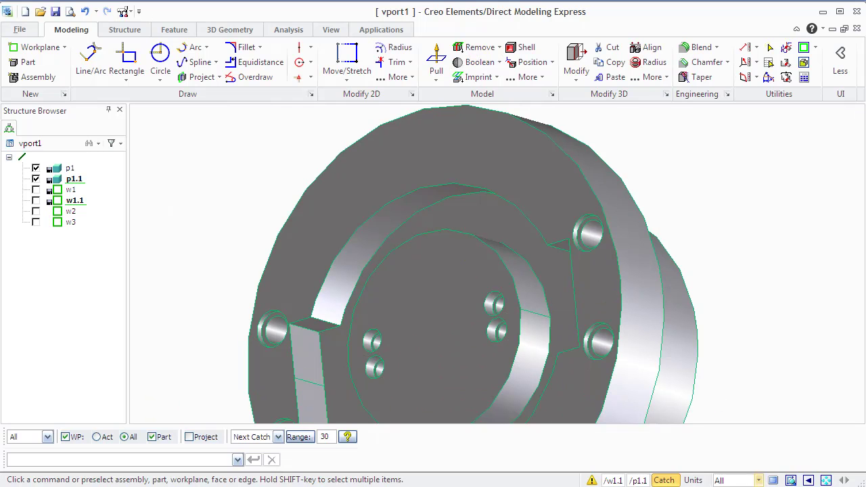
pyautogui.click(822, 480)
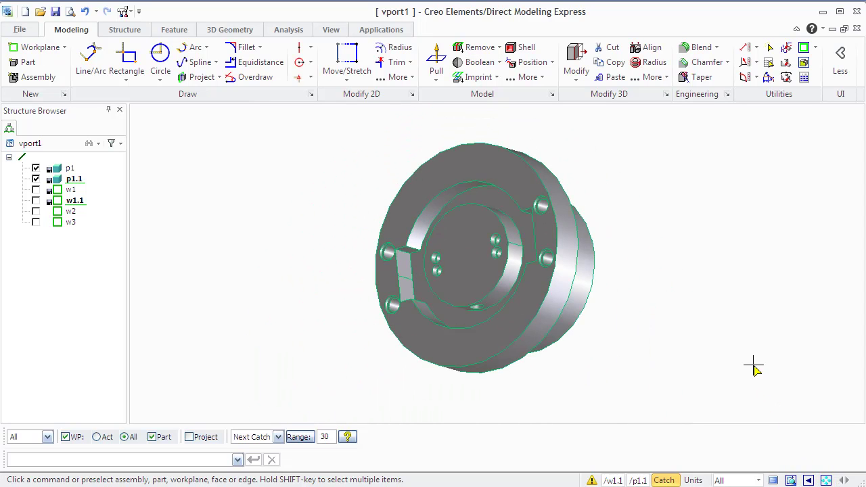
pyautogui.moveTo(748, 360); pyautogui.dragTo(722, 386, button='middle')
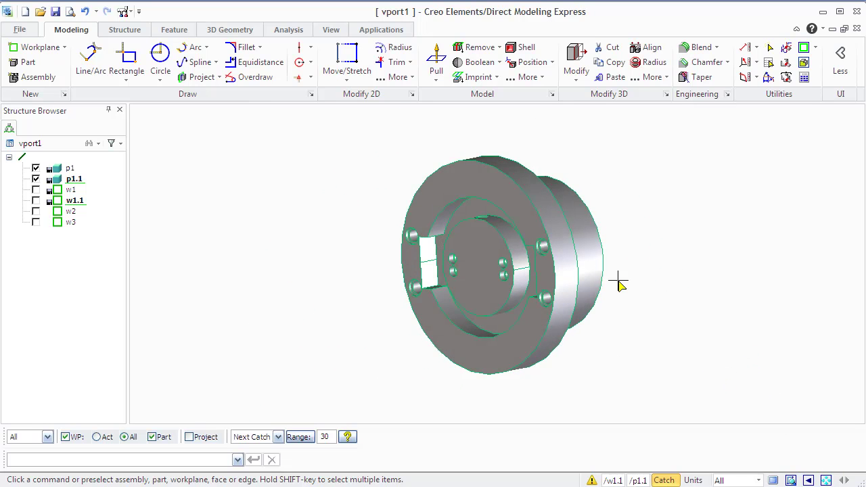
pyautogui.moveTo(644, 306); pyautogui.dragTo(665, 320, button='middle')
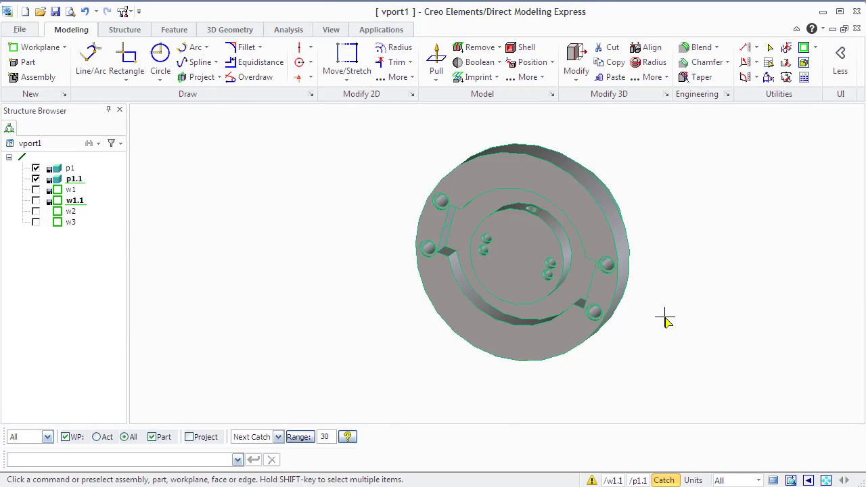
pyautogui.scroll(3, 687, 250)
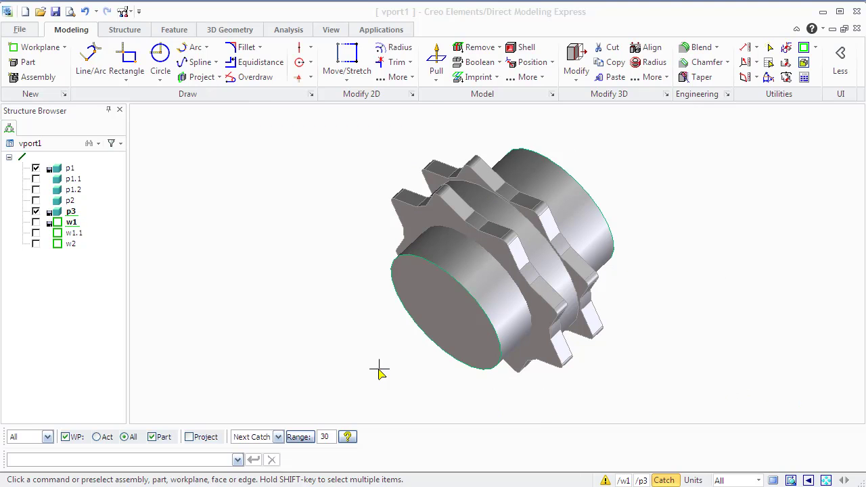
# Toggle the visibility of parts p3 and p1 to identify each one, with both displayed at the end
pyautogui.click(35, 211)
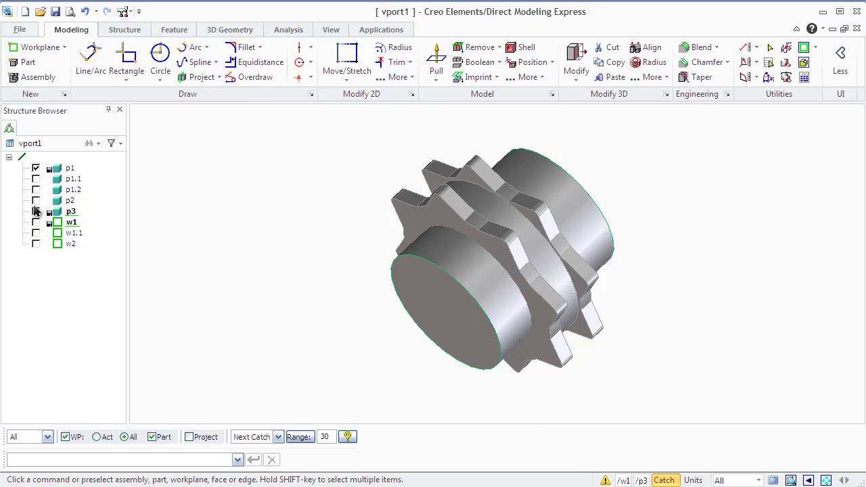
pyautogui.click(36, 211)
pyautogui.click(36, 168)
pyautogui.click(36, 169)
pyautogui.moveTo(257, 221); pyautogui.dragTo(256, 196, button='middle')
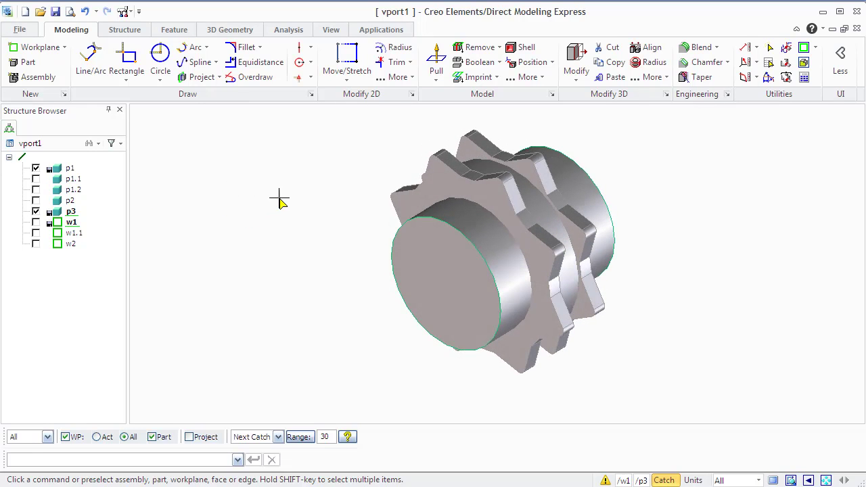
# Subtract tool part p3 from blank p1 without keeping the tool, and undo the subtraction
pyautogui.click(500, 64)
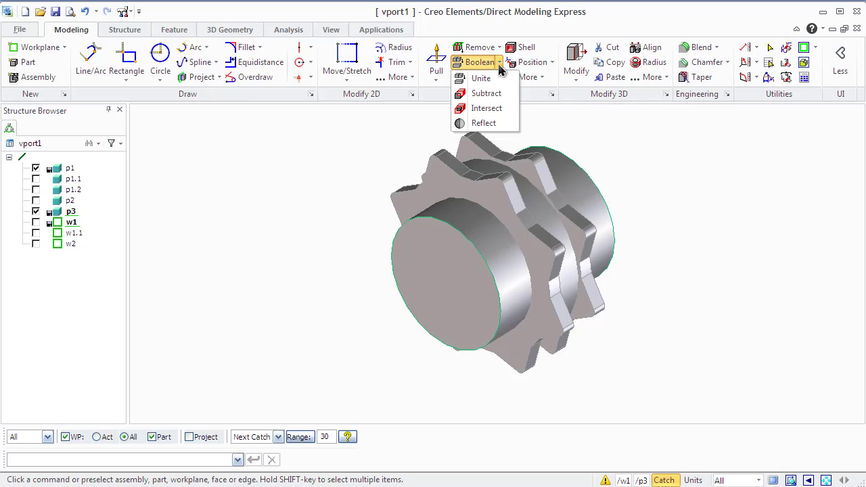
pyautogui.click(487, 95)
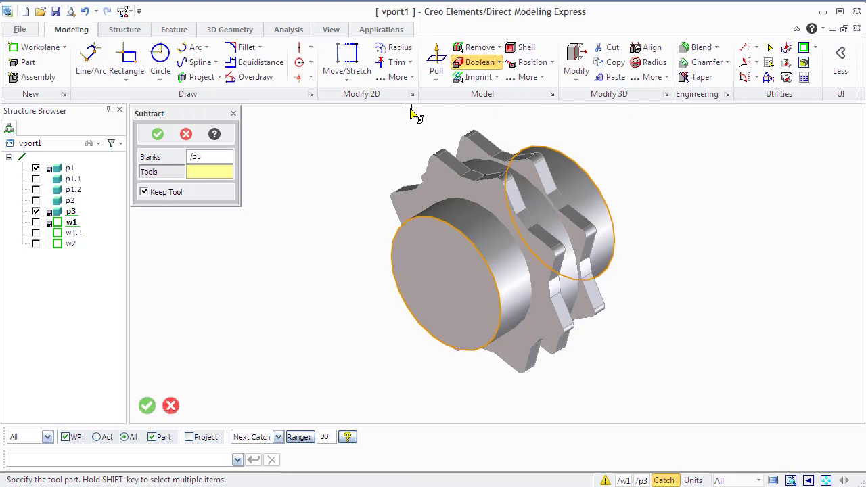
pyautogui.click(151, 158)
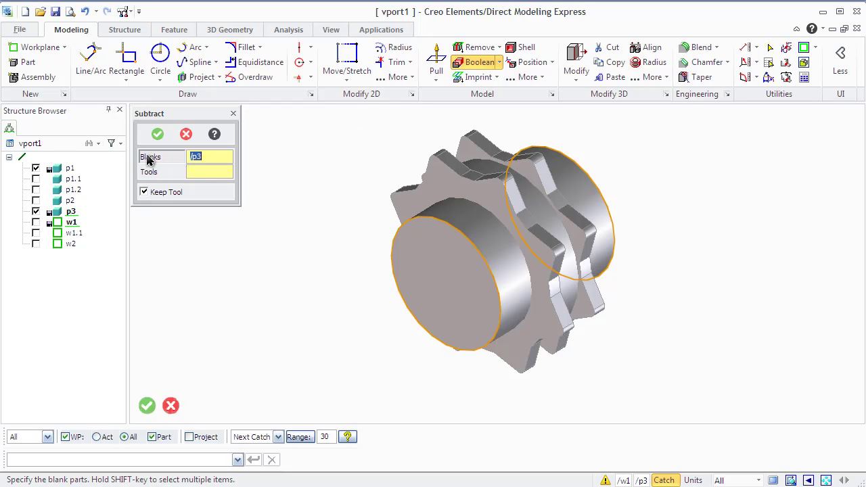
pyautogui.click(448, 180)
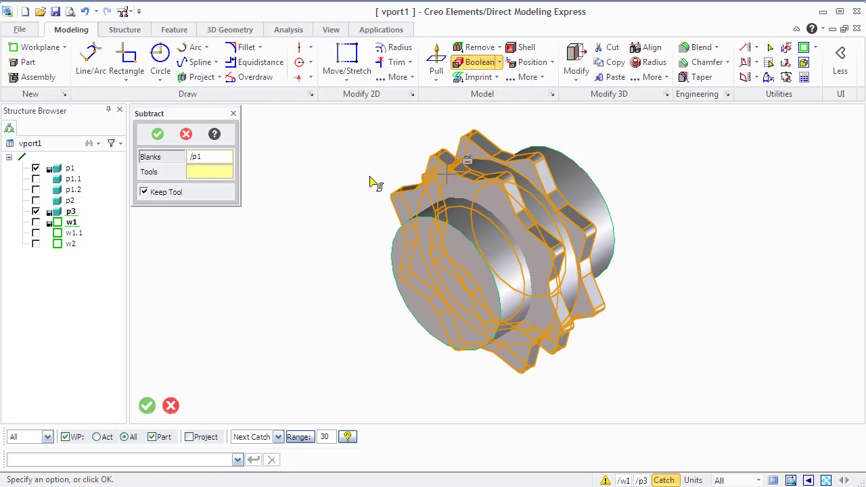
pyautogui.click(220, 172)
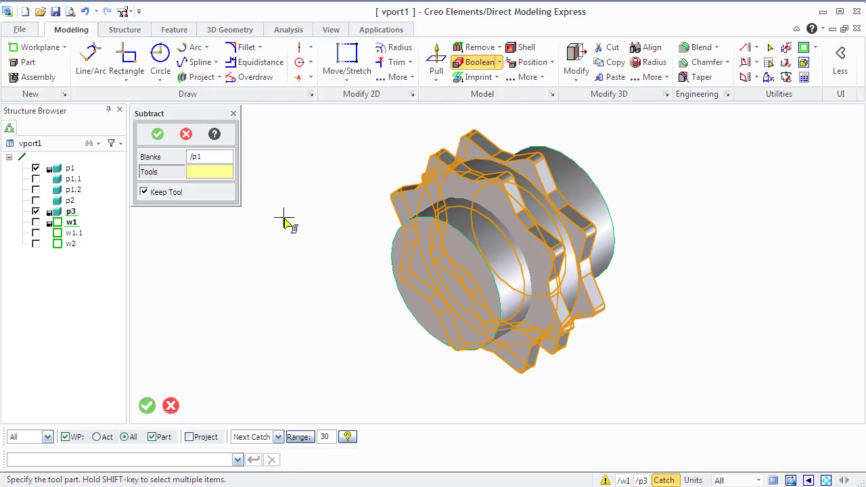
pyautogui.click(402, 259)
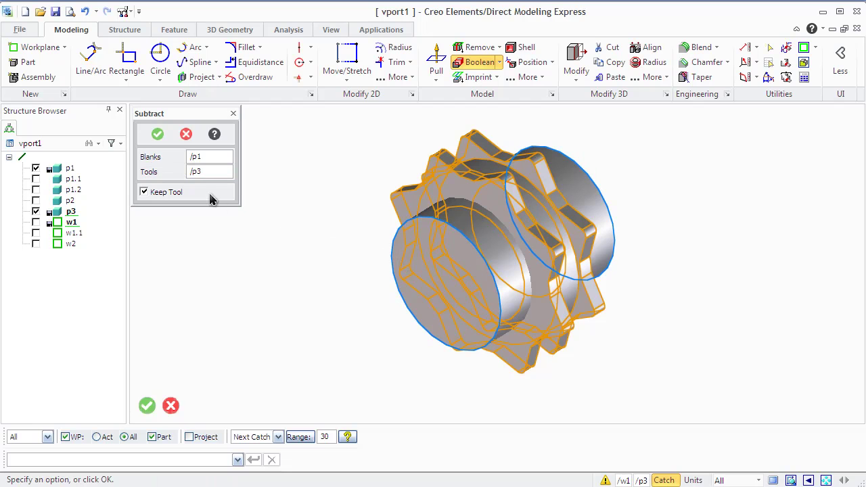
pyautogui.click(144, 193)
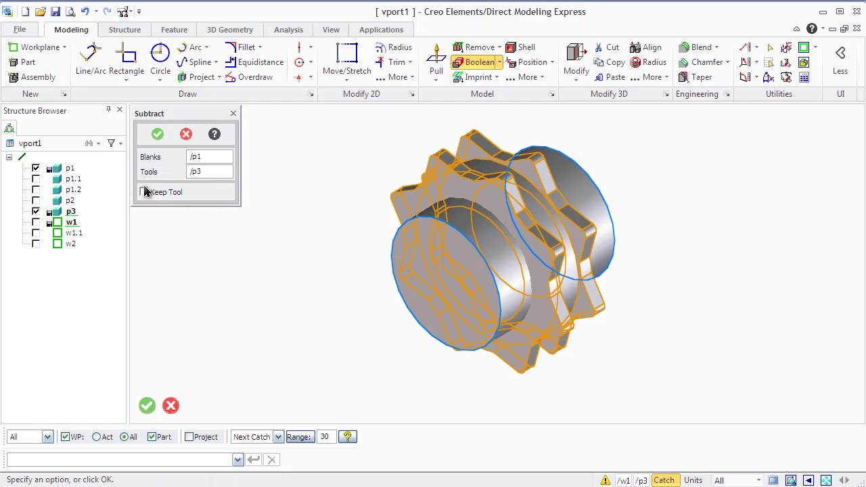
pyautogui.click(157, 136)
pyautogui.moveTo(240, 265)
pyautogui.mouseDown(button='middle')
pyautogui.moveTo(246, 226)
pyautogui.moveTo(261, 207)
pyautogui.moveTo(226, 252)
pyautogui.moveTo(228, 224)
pyautogui.moveTo(300, 224)
pyautogui.moveTo(261, 248)
pyautogui.mouseUp(button='middle')
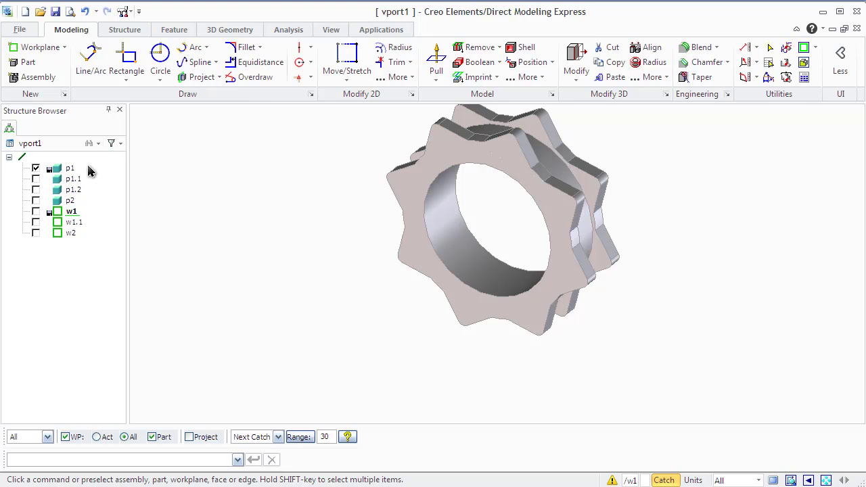
pyautogui.click(84, 13)
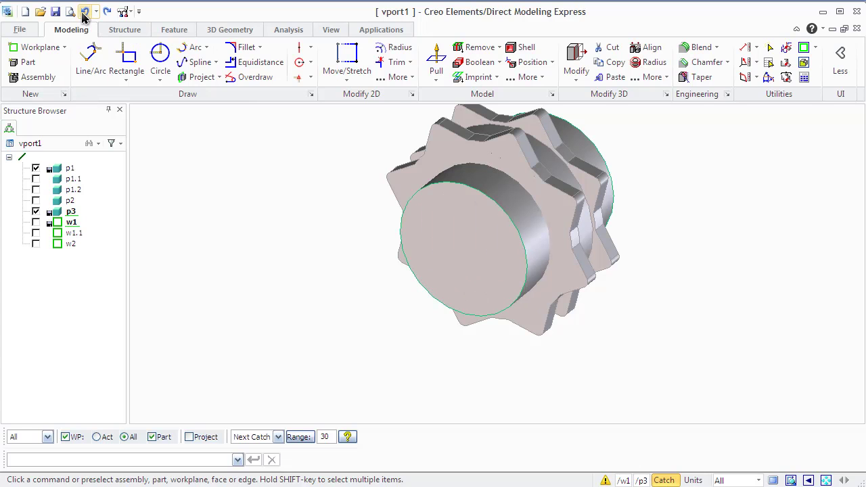
# Intersect blank part p1 with tool part p3 without keeping the tool
pyautogui.click(498, 61)
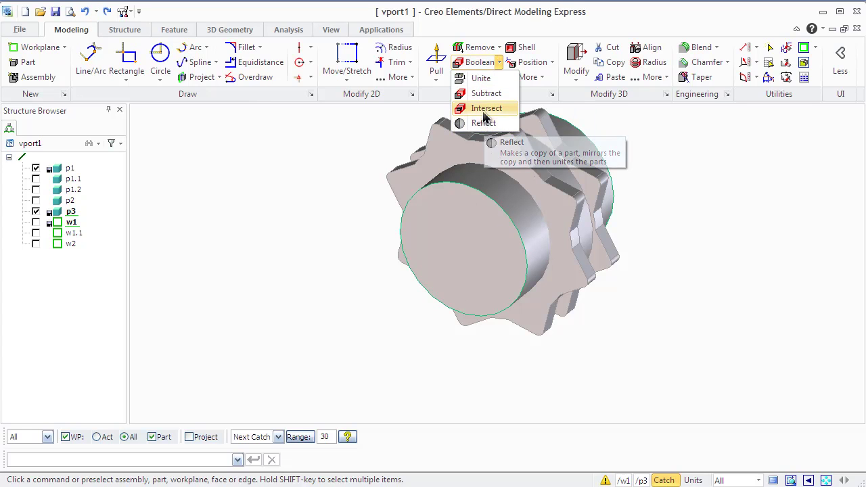
pyautogui.click(493, 122)
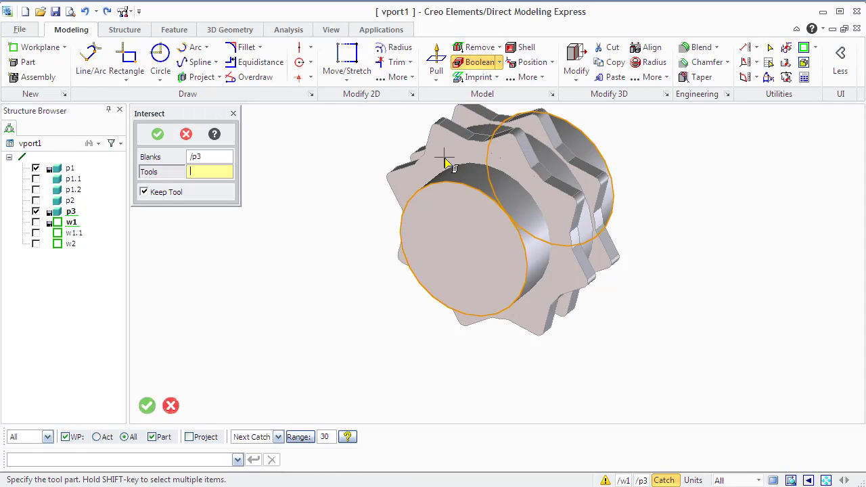
pyautogui.click(216, 151)
pyautogui.press('BackSpace')
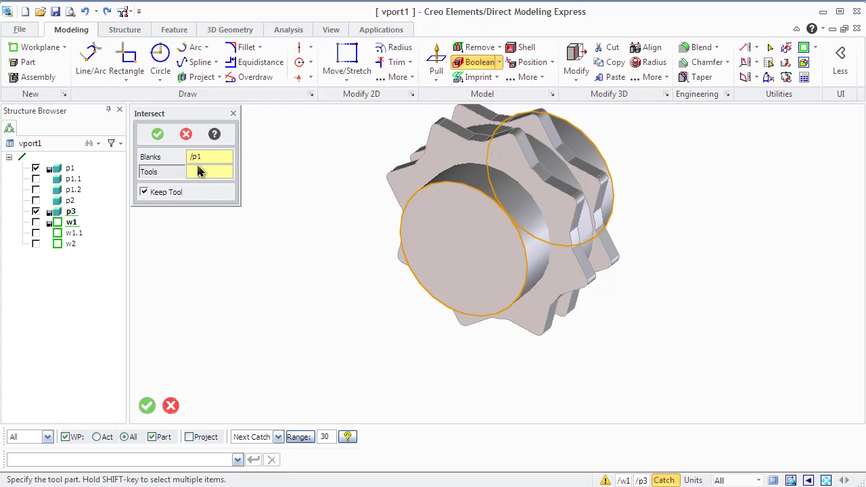
pyautogui.press('Return')
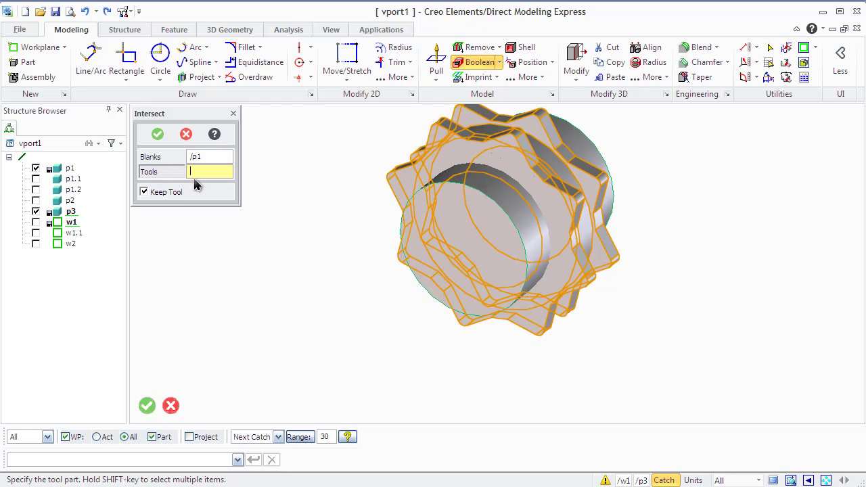
pyautogui.click(476, 216)
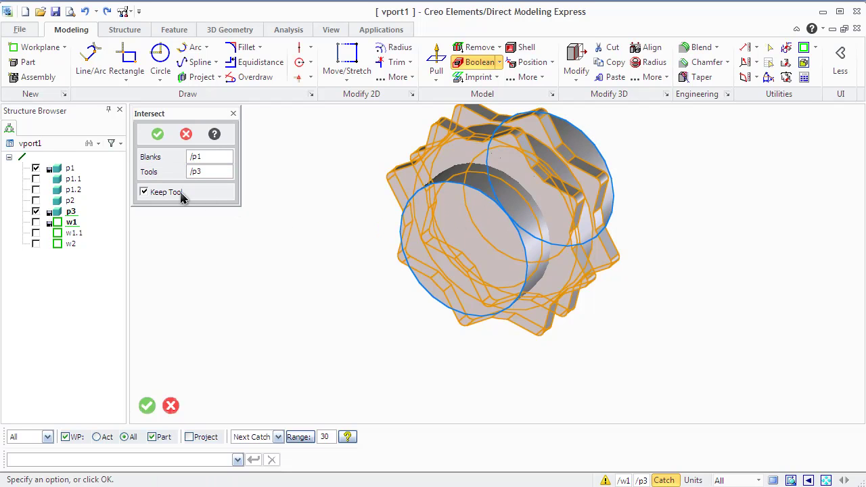
pyautogui.click(143, 192)
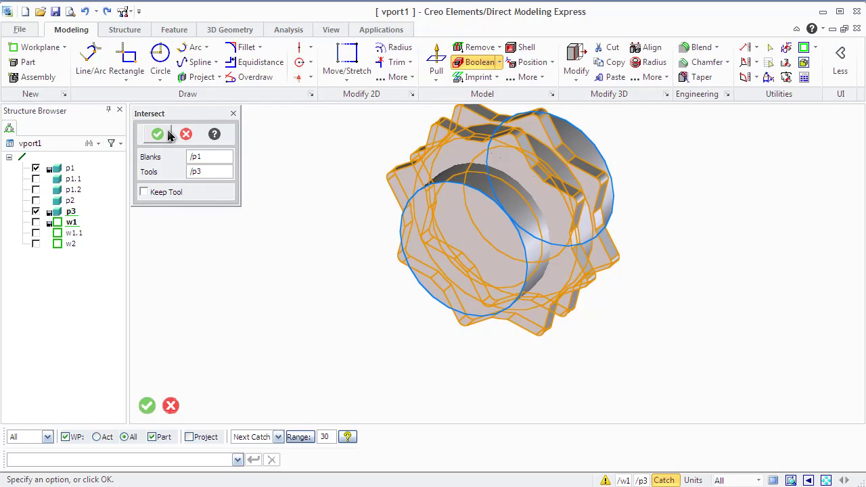
pyautogui.click(169, 135)
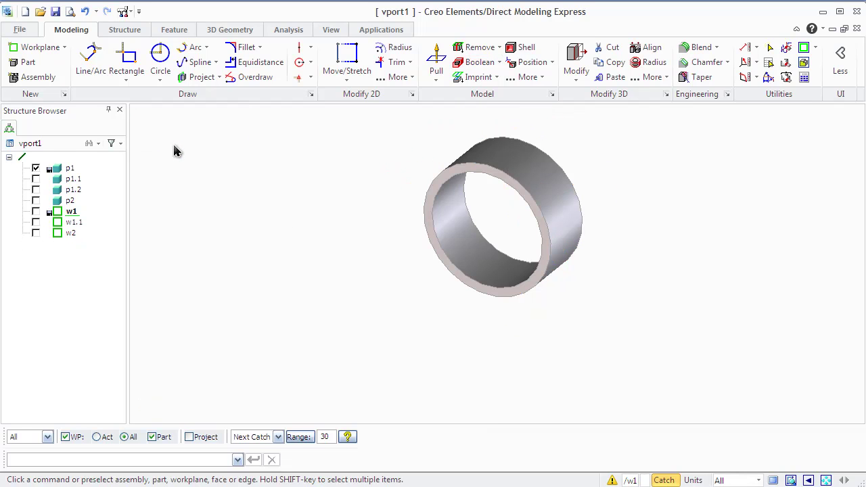
pyautogui.moveTo(269, 235); pyautogui.dragTo(292, 230, button='middle')
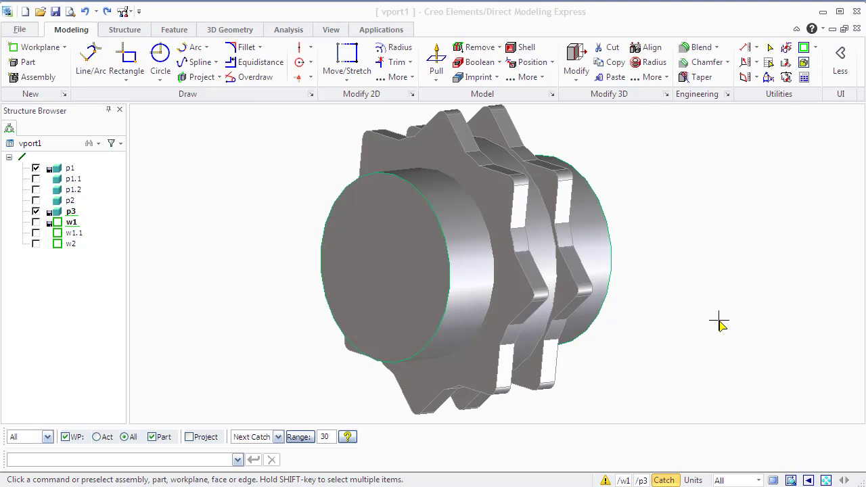
# Imprint the intersection of tool part p3 onto blank p1 without keeping the tool
pyautogui.click(500, 77)
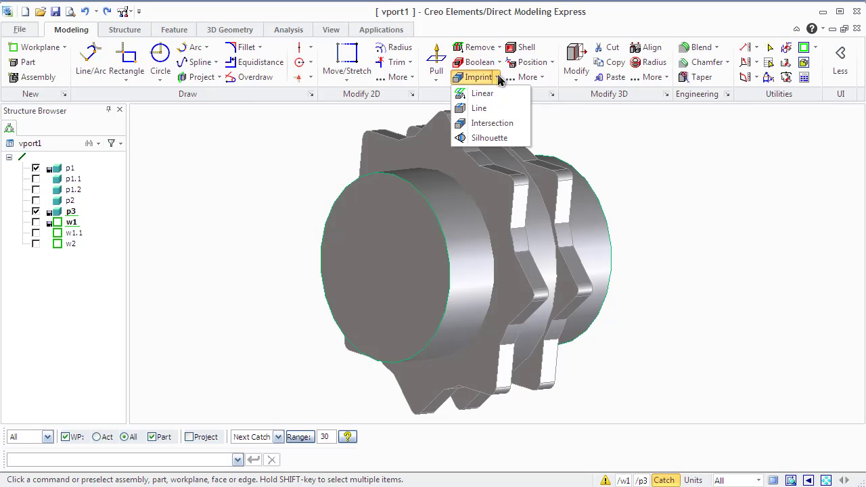
pyautogui.click(492, 126)
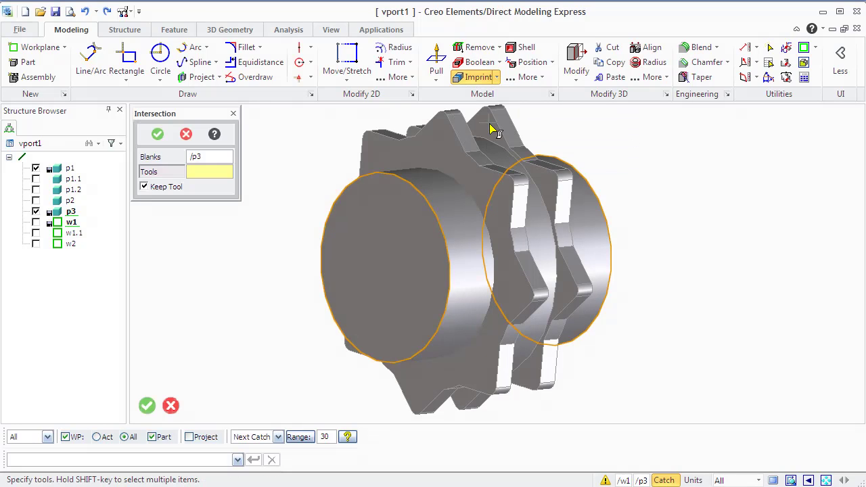
pyautogui.click(197, 156)
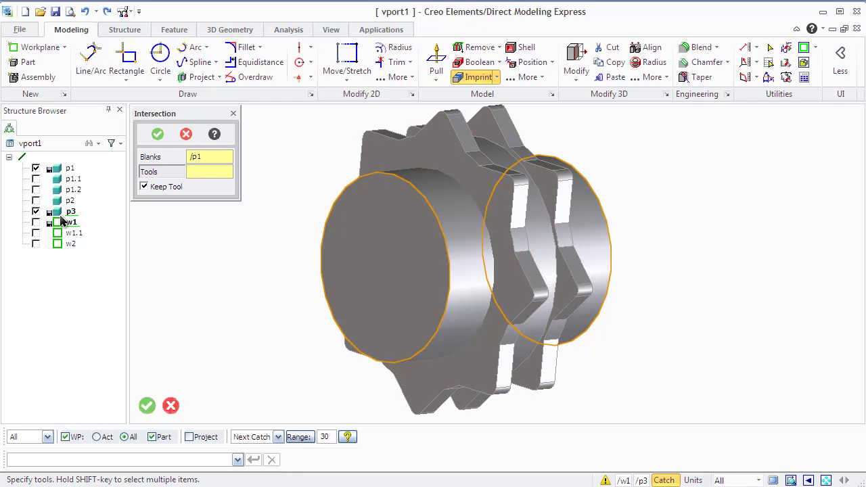
pyautogui.press('Return')
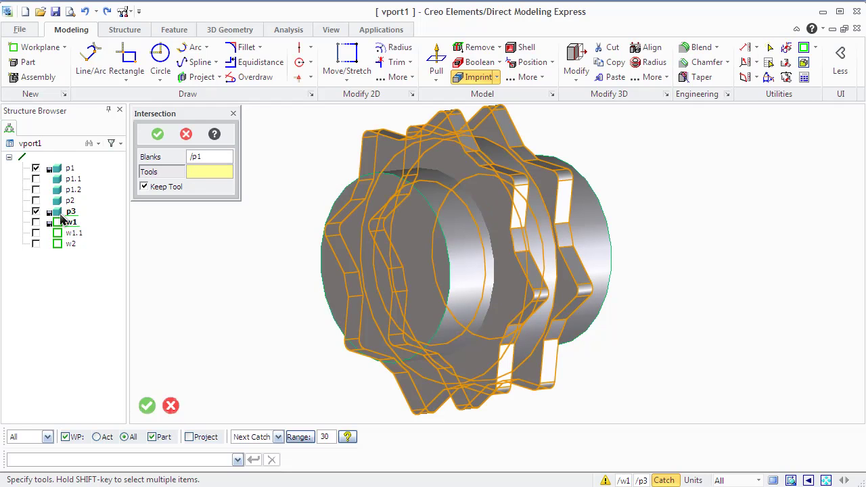
pyautogui.click(69, 212)
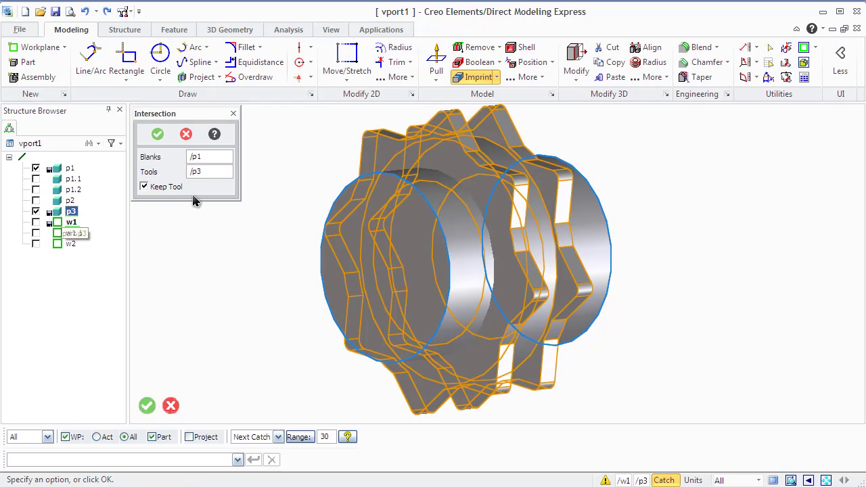
pyautogui.click(173, 187)
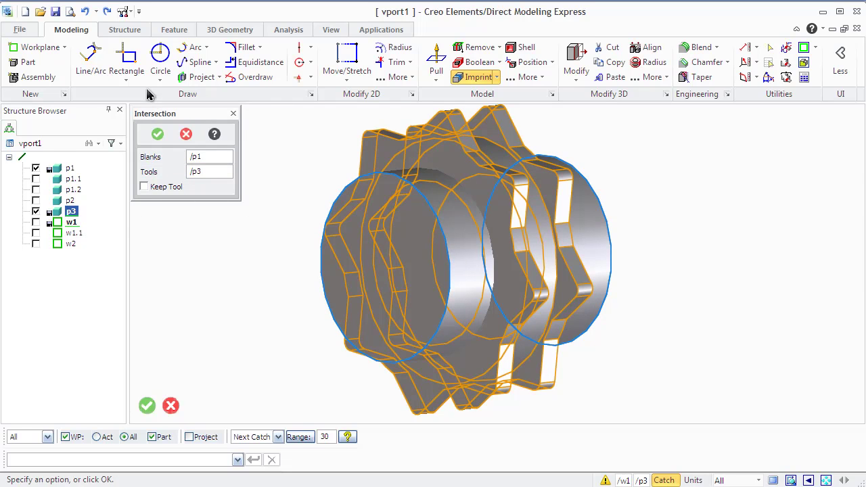
pyautogui.click(158, 134)
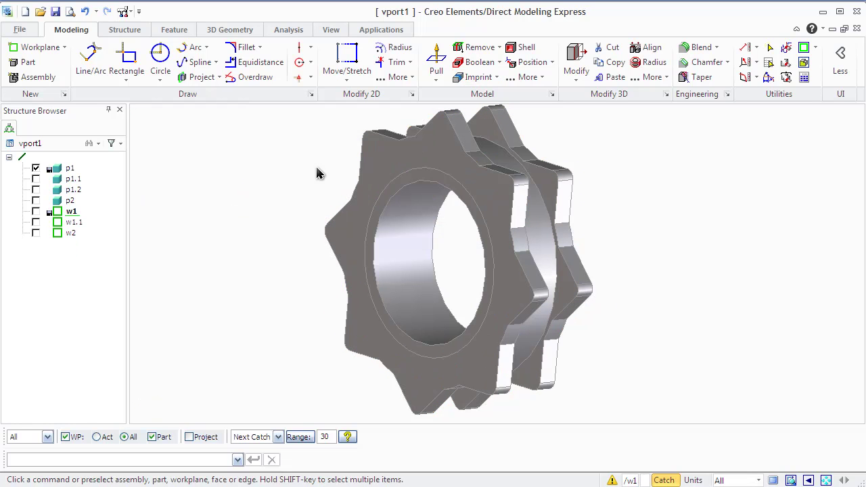
pyautogui.moveTo(388, 187)
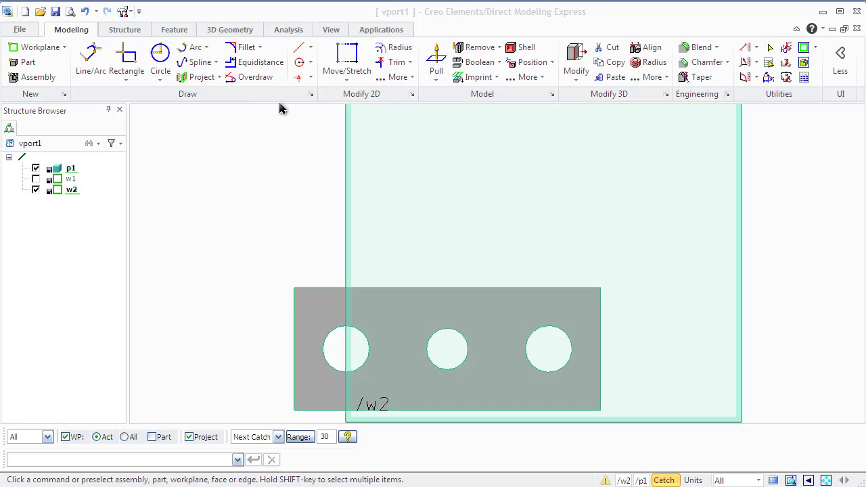
# Draw a rectangle about 47 by 47 on workplane w2 around the middle hole, spanning the plate's full height
pyautogui.click(126, 57)
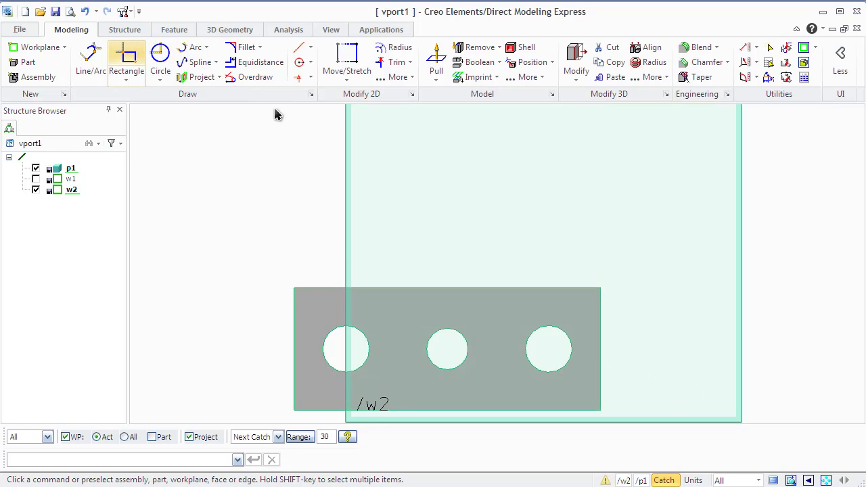
pyautogui.click(398, 288)
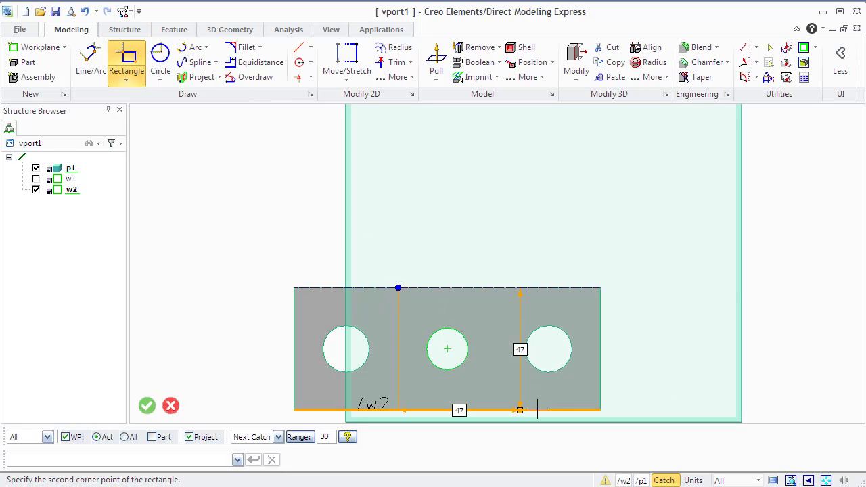
pyautogui.click(503, 410)
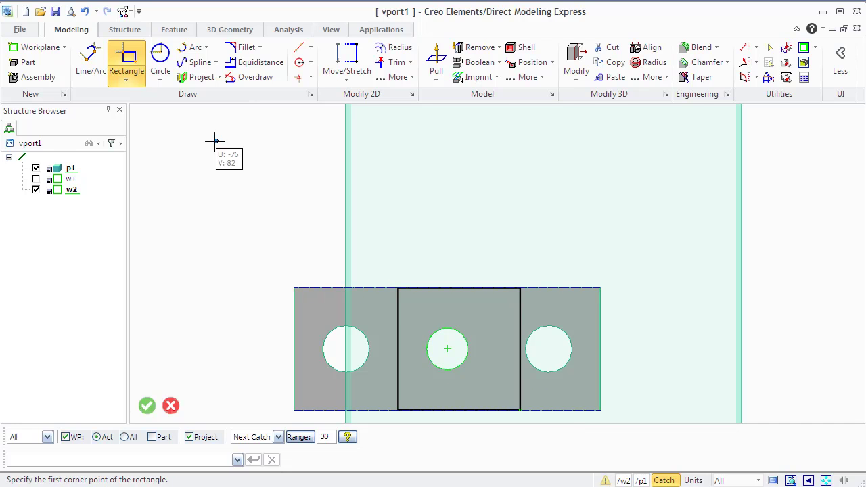
# Section part p1 with workplane w2 as the tool, keeping both the tool and the profile
pyautogui.click(498, 47)
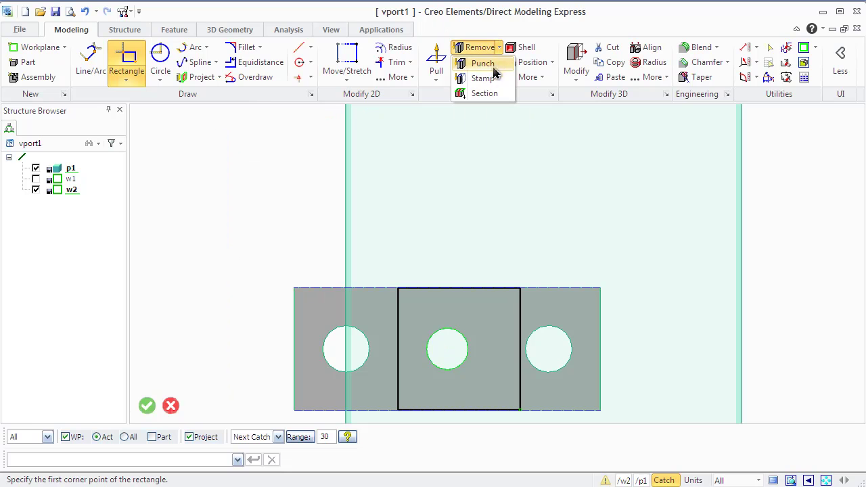
pyautogui.click(494, 93)
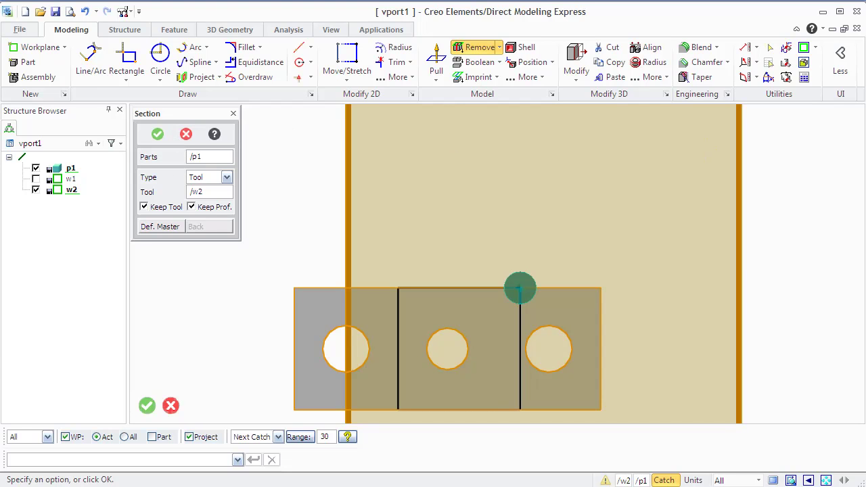
pyautogui.click(164, 134)
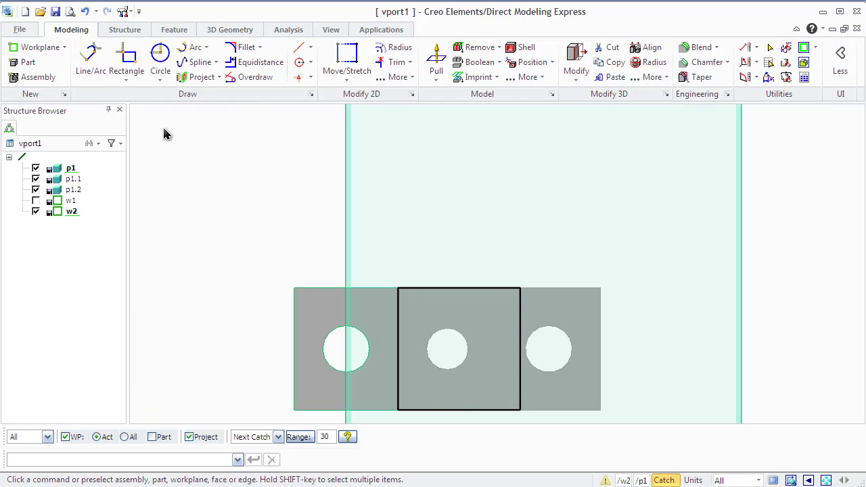
# Toggle the visibility of parts p1.2 and p1.1 to examine the pieces produced by the section
pyautogui.click(35, 190)
pyautogui.click(35, 190)
pyautogui.click(35, 179)
pyautogui.click(35, 179)
# Delete the rectangle's 2D geometry from workplane w2
pyautogui.click(745, 47)
pyautogui.click(574, 254)
pyautogui.click(377, 421)
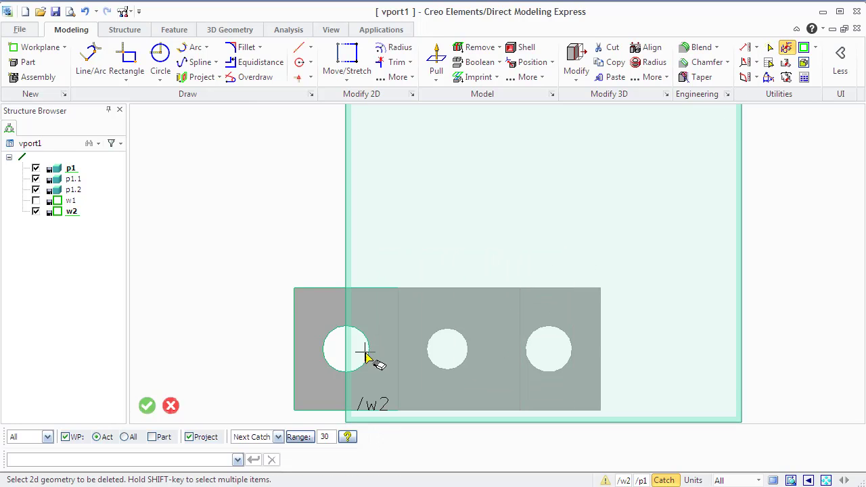
pyautogui.middleClick(270, 193)
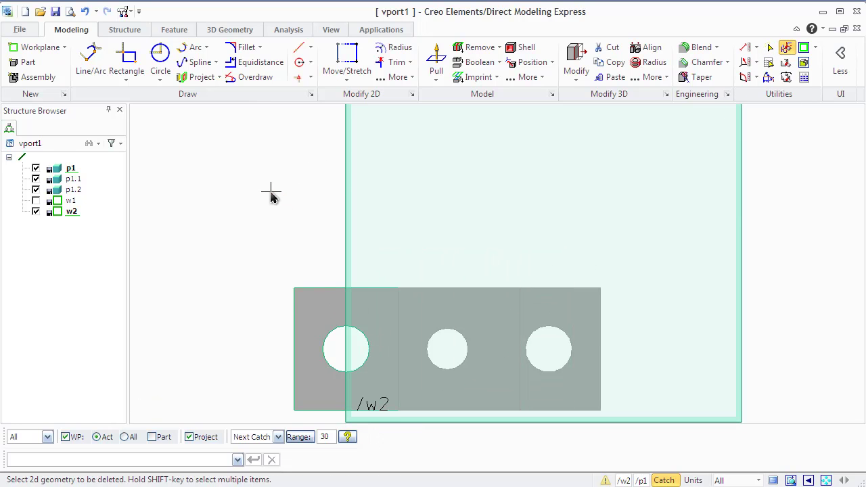
# Position the middle block p1.2 dynamically, moving it 93 along the plate's length past the neighbouring end block p1.1
pyautogui.moveTo(271, 187); pyautogui.dragTo(263, 151, button='middle')
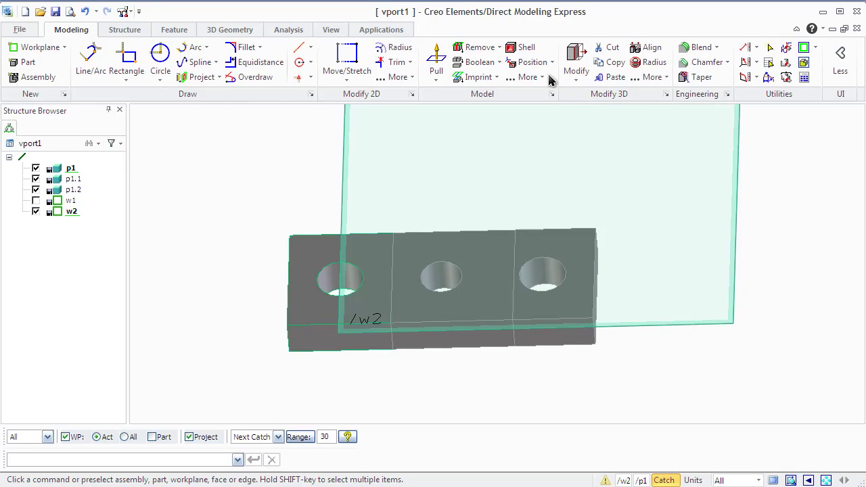
pyautogui.click(531, 62)
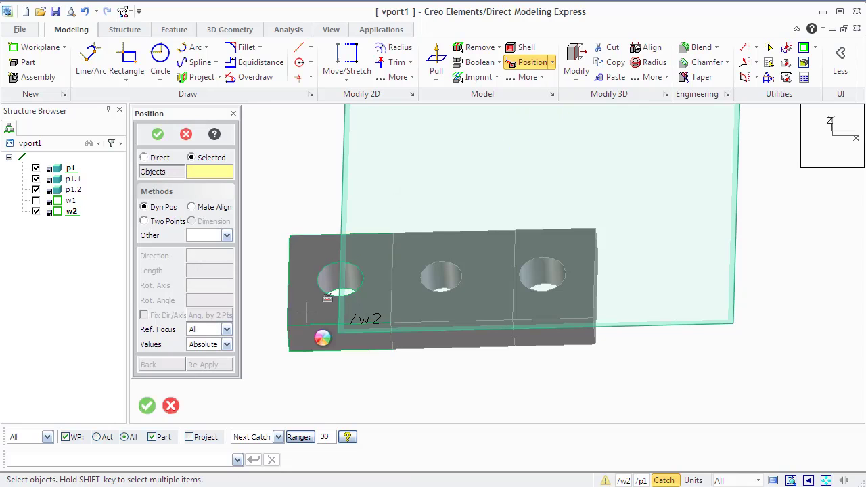
pyautogui.click(315, 357)
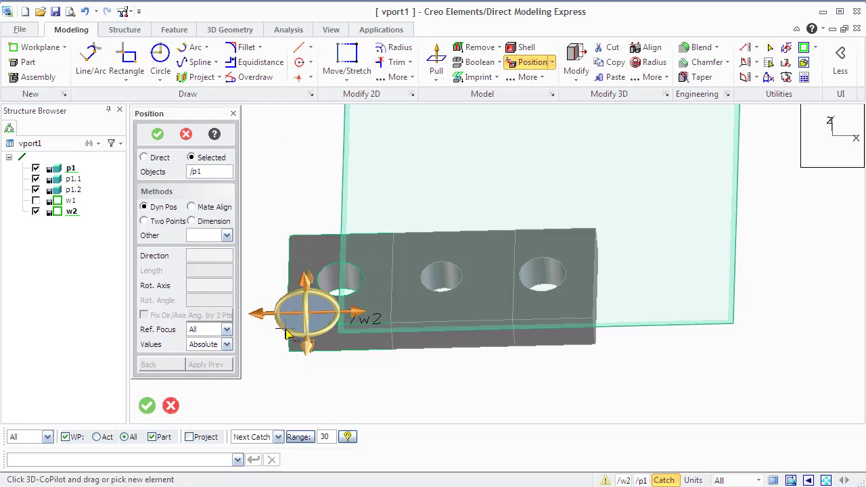
pyautogui.click(256, 314)
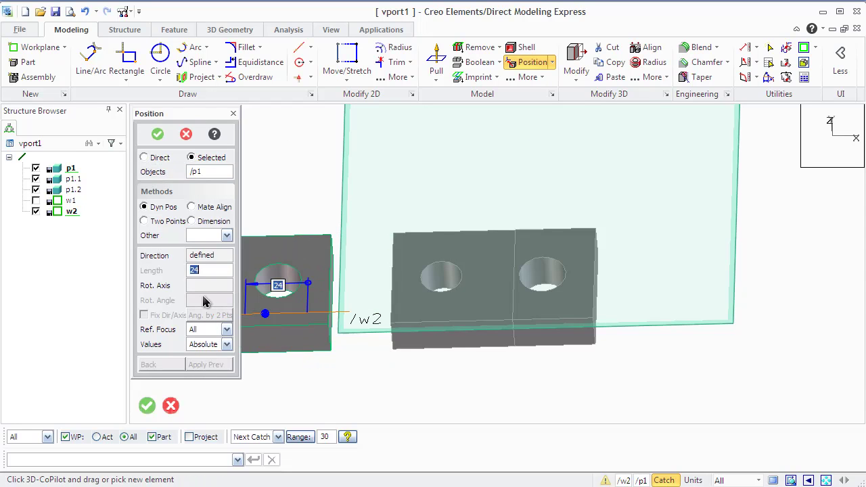
pyautogui.click(476, 337)
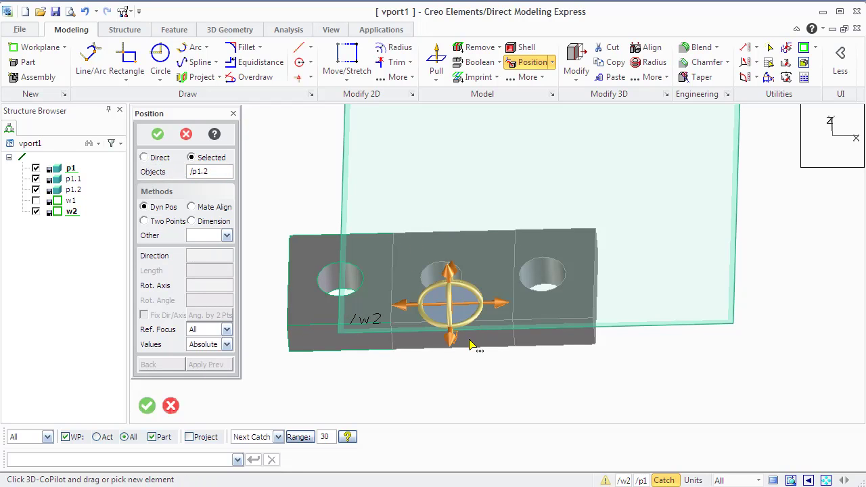
pyautogui.moveTo(498, 308); pyautogui.dragTo(731, 302)
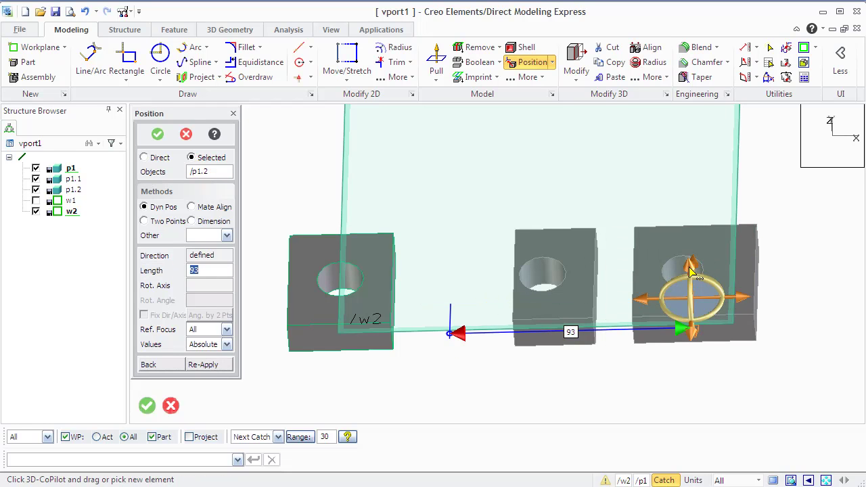
pyautogui.moveTo(667, 193); pyautogui.dragTo(171, 144)
pyautogui.click(162, 136)
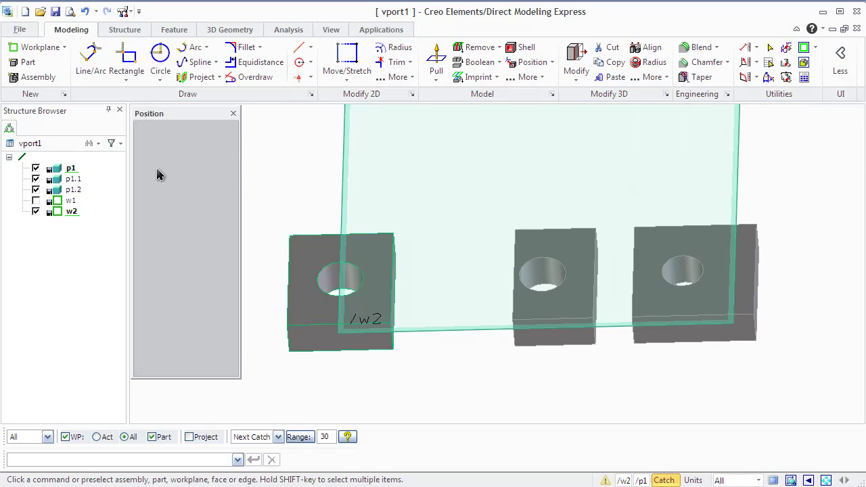